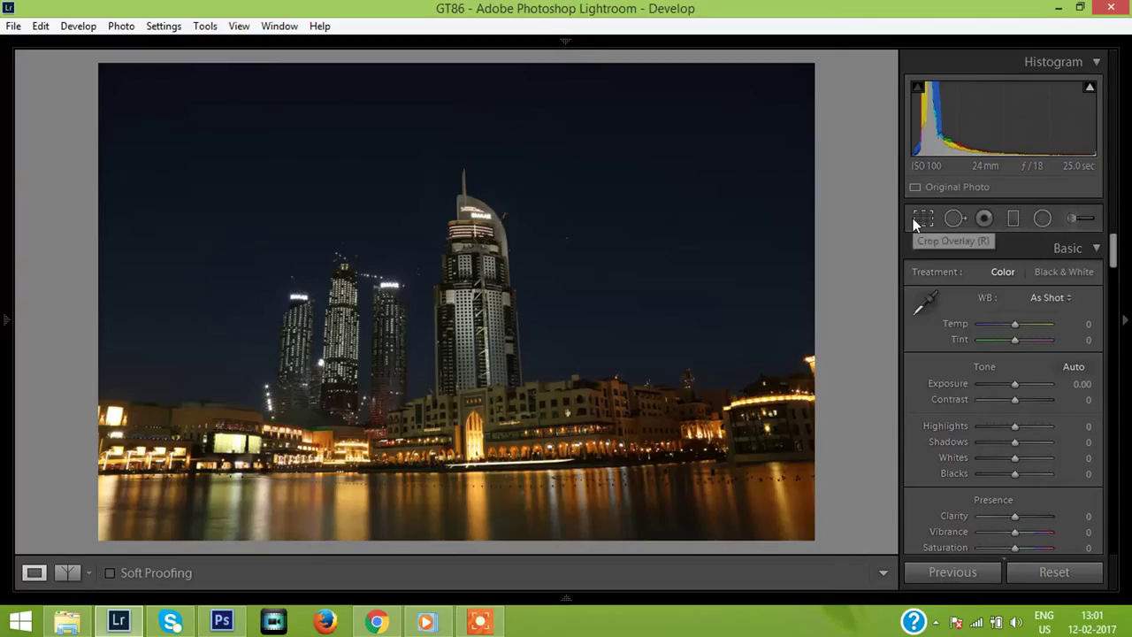
Crop the skyline to a 16 x 9 frame, positioning the towers and waterfront inside it
{"action": "left_click", "coordinate": [914, 218]}
{"action": "left_click", "coordinate": [1034, 277]}
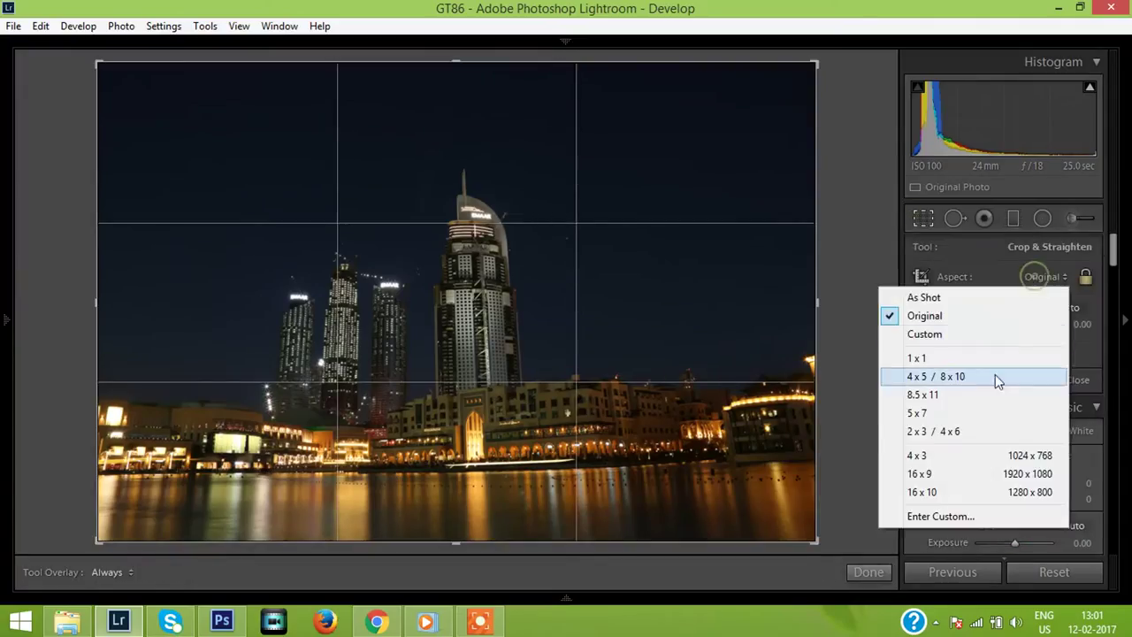
{"action": "left_click", "coordinate": [941, 471]}
{"action": "left_click_drag", "start_coordinate": [695, 371], "coordinate": [698, 344]}
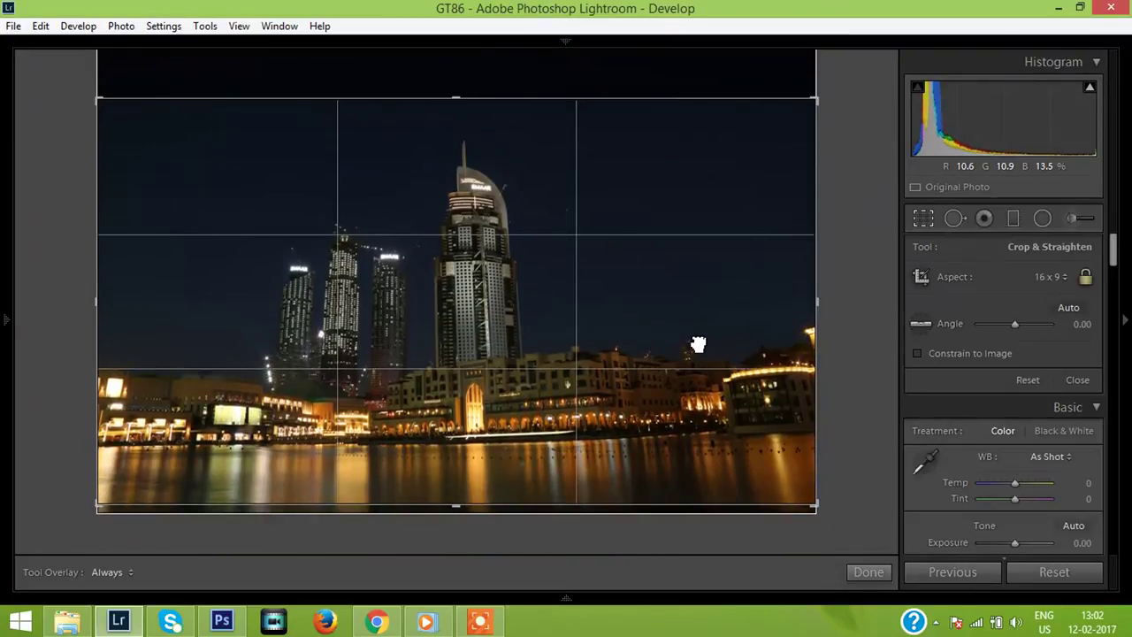
{"action": "left_click_drag", "start_coordinate": [699, 344], "coordinate": [698, 340]}
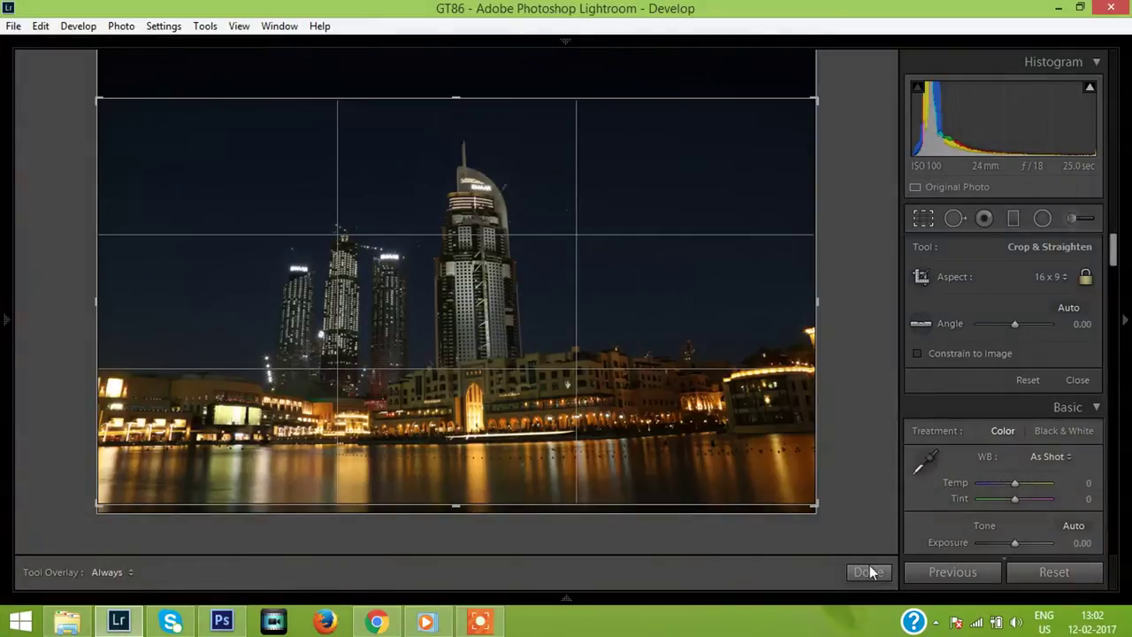
Apply the crop and set white balance to Auto, then Temp −10 and Tint +5
{"action": "left_click", "coordinate": [868, 572]}
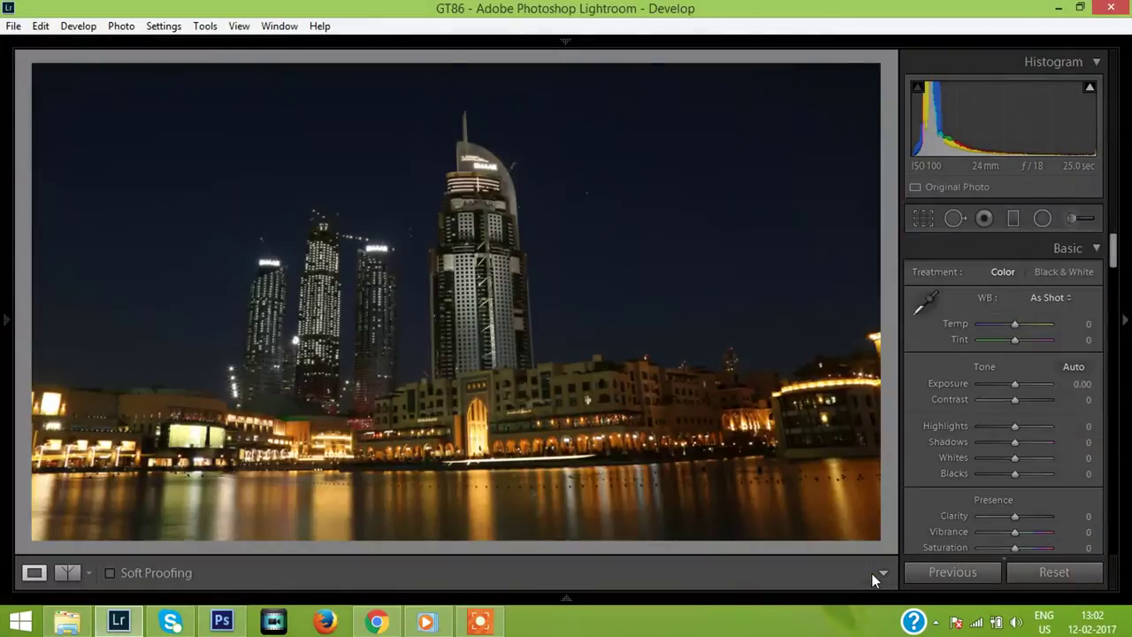
{"action": "left_click", "coordinate": [1031, 300]}
{"action": "left_click", "coordinate": [1014, 334]}
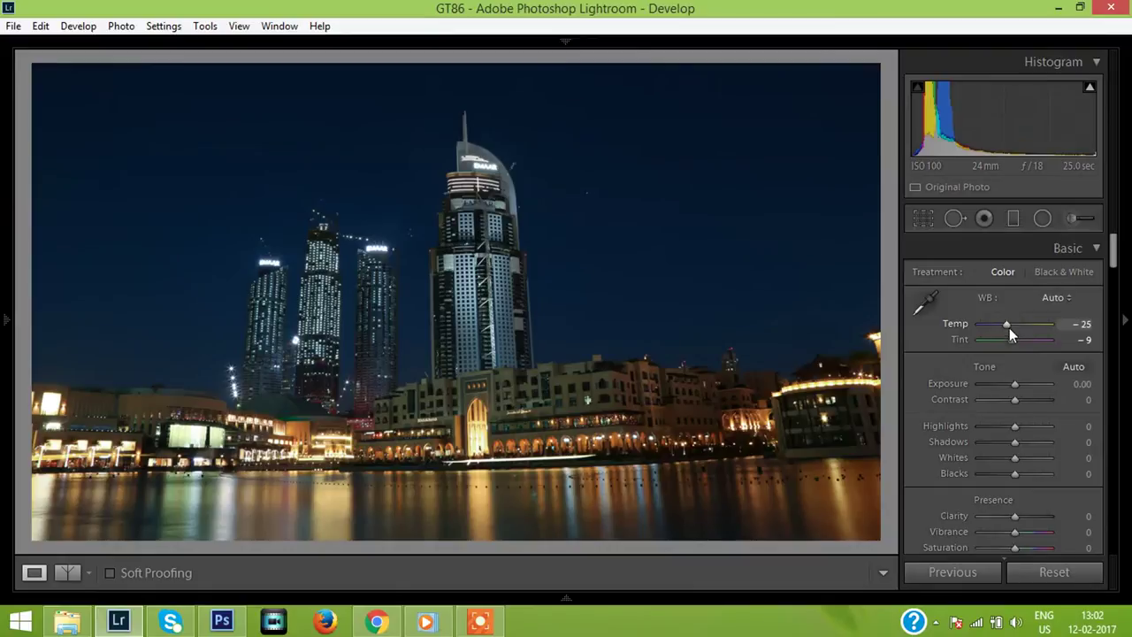
{"action": "key", "text": "Up"}
{"action": "key", "text": "Up"}
{"action": "key", "text": "Up"}
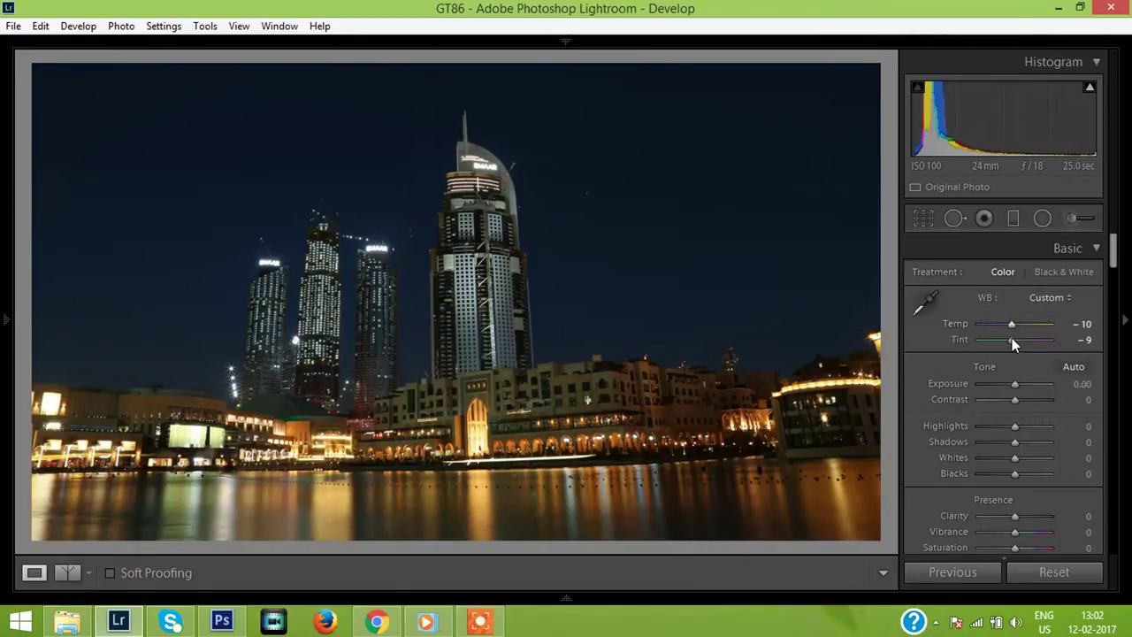
{"action": "key", "text": "Up"}
{"action": "key", "text": "Up"}
{"action": "key", "text": "Up"}
Raise Exposure to +0.20 and Contrast to +10, leaving Highlights at 0
{"action": "left_click", "coordinate": [1015, 386]}
{"action": "key", "text": "Up"}
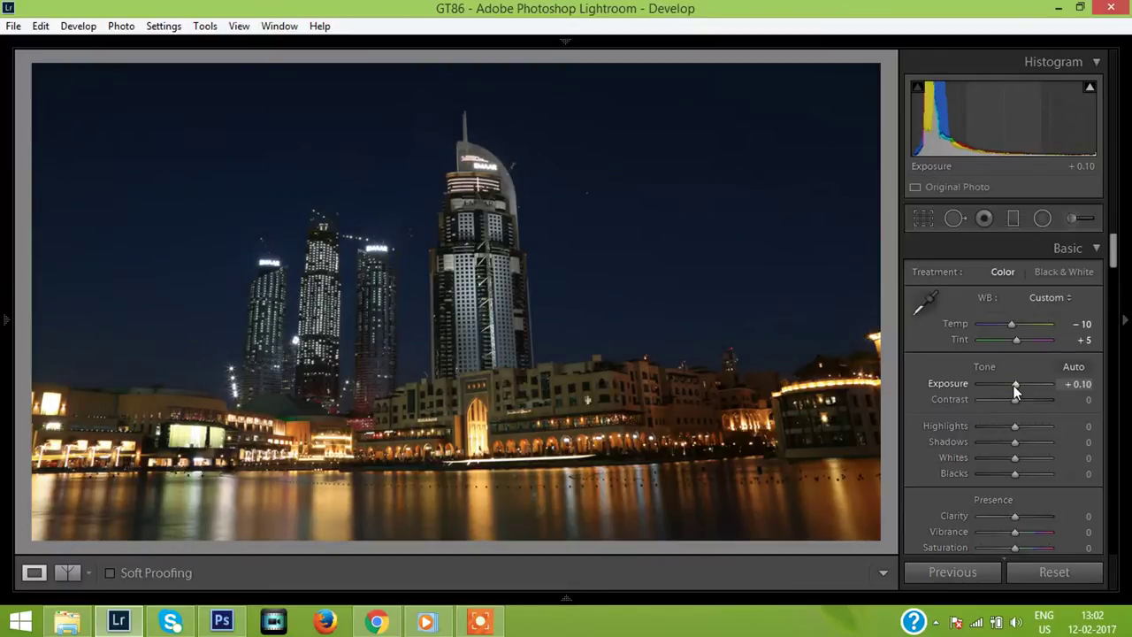
{"action": "key", "text": "Up"}
{"action": "left_click", "coordinate": [1016, 397]}
{"action": "key", "text": "Up"}
{"action": "key", "text": "Up"}
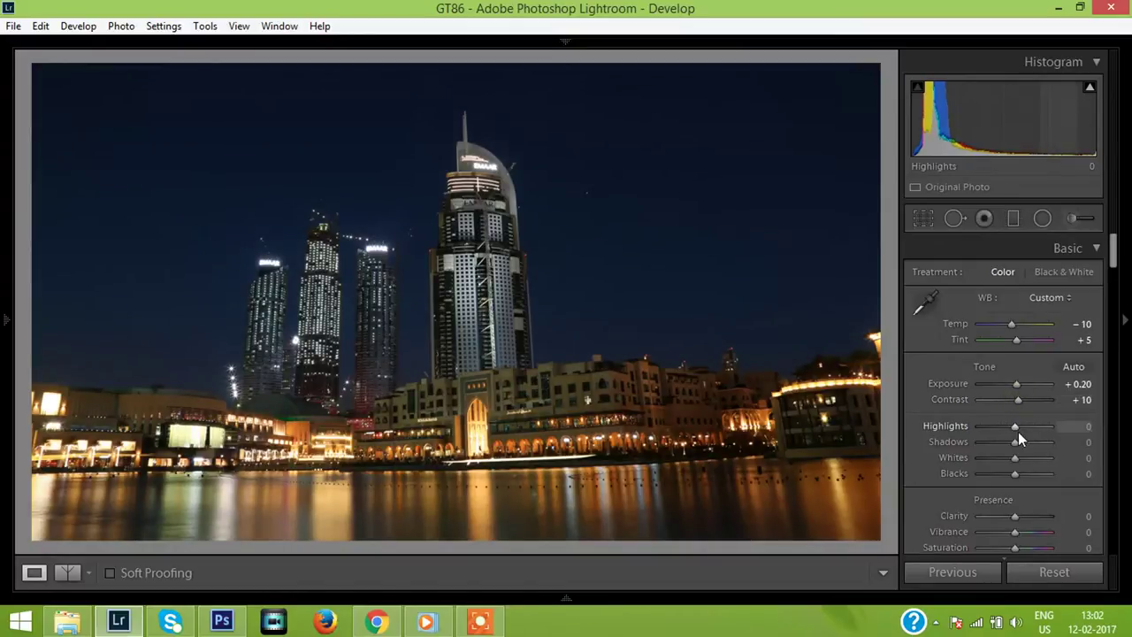
{"action": "left_click_drag", "start_coordinate": [1018, 427], "coordinate": [999, 432]}
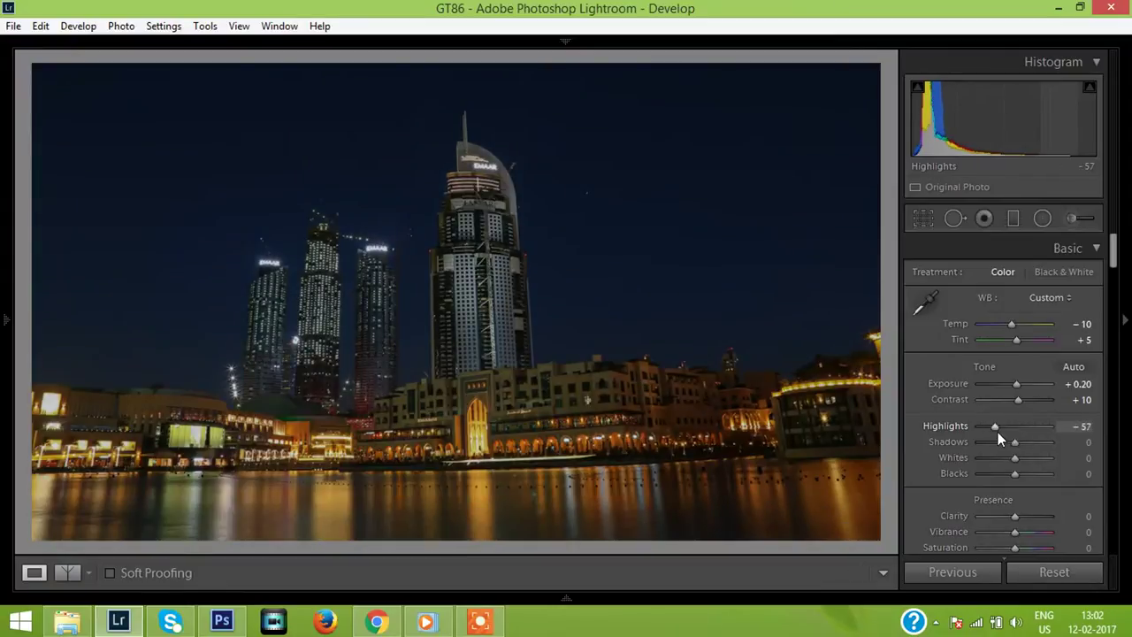
{"action": "double_click", "coordinate": [998, 431]}
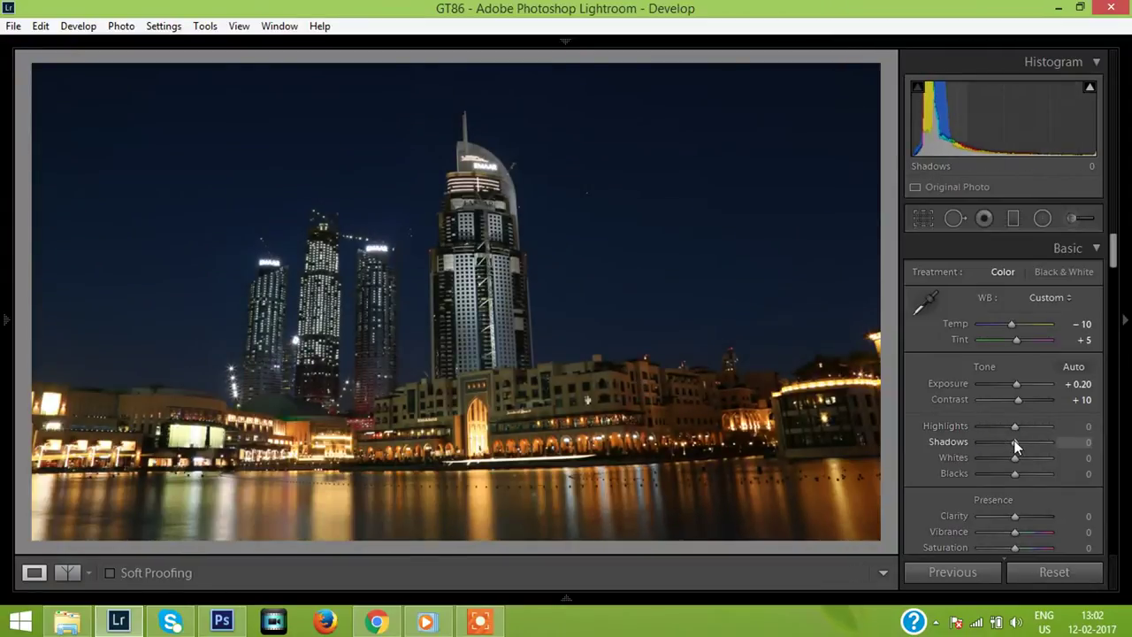
Lift Shadows to +20, check whites clipping, deepen Blacks to −14 and add Clarity +20
{"action": "left_click_drag", "start_coordinate": [1014, 444], "coordinate": [1021, 462]}
{"action": "left_click", "coordinate": [1014, 459], "text": "alt"}
{"action": "left_click", "coordinate": [1024, 461], "text": "alt"}
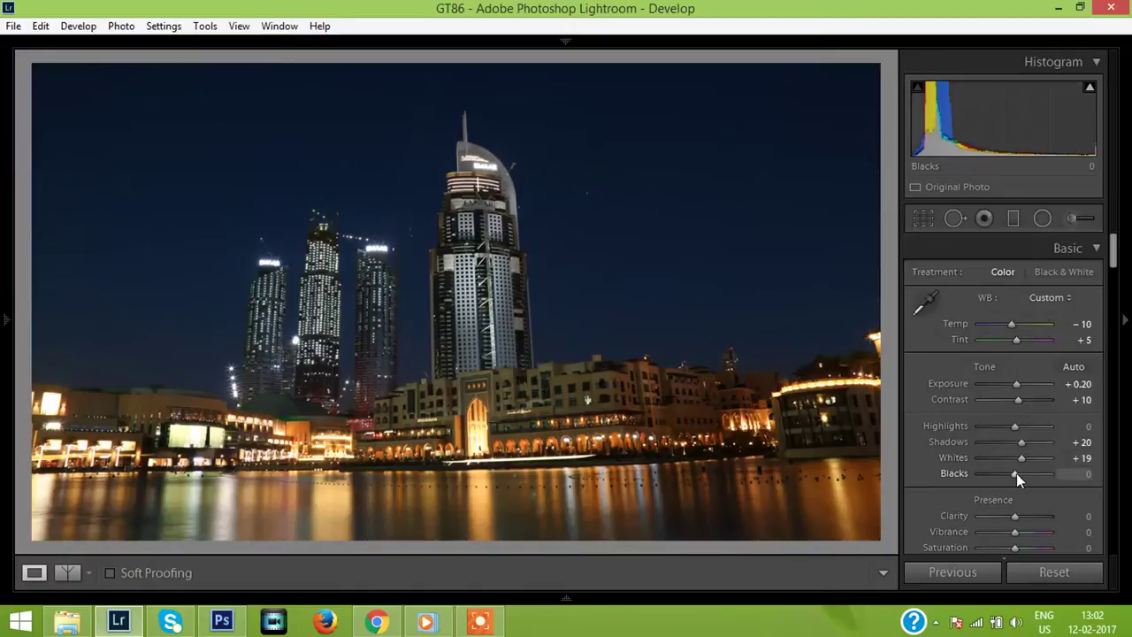
{"action": "left_click", "coordinate": [1017, 473], "text": "alt"}
{"action": "left_click_drag", "start_coordinate": [1016, 473], "coordinate": [1011, 473]}
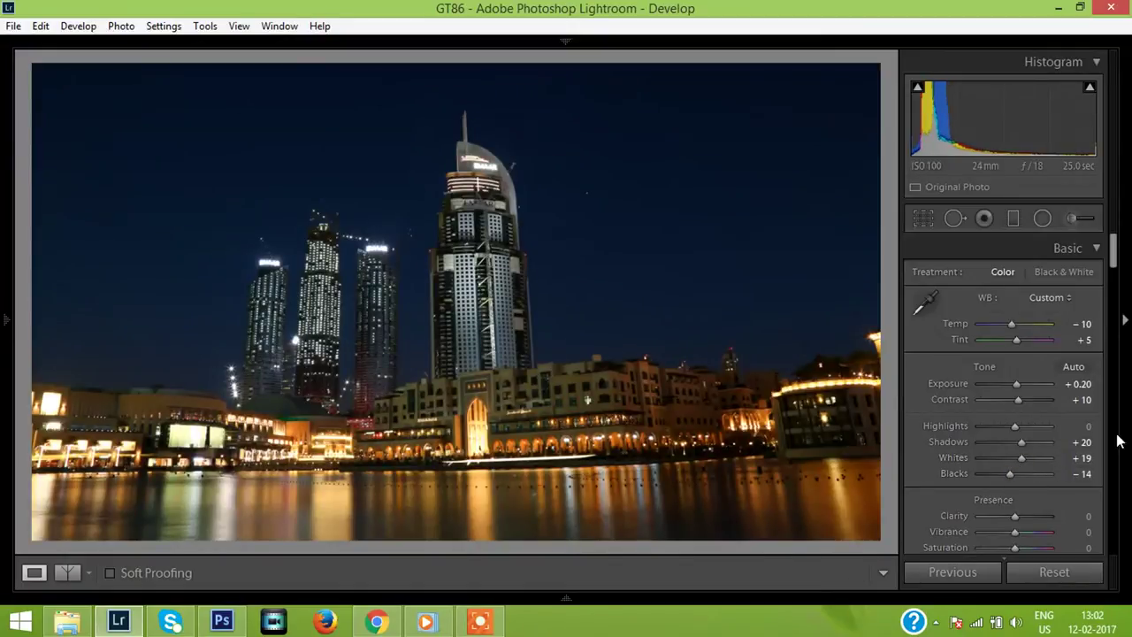
{"action": "left_click_drag", "start_coordinate": [1019, 523], "coordinate": [1018, 532]}
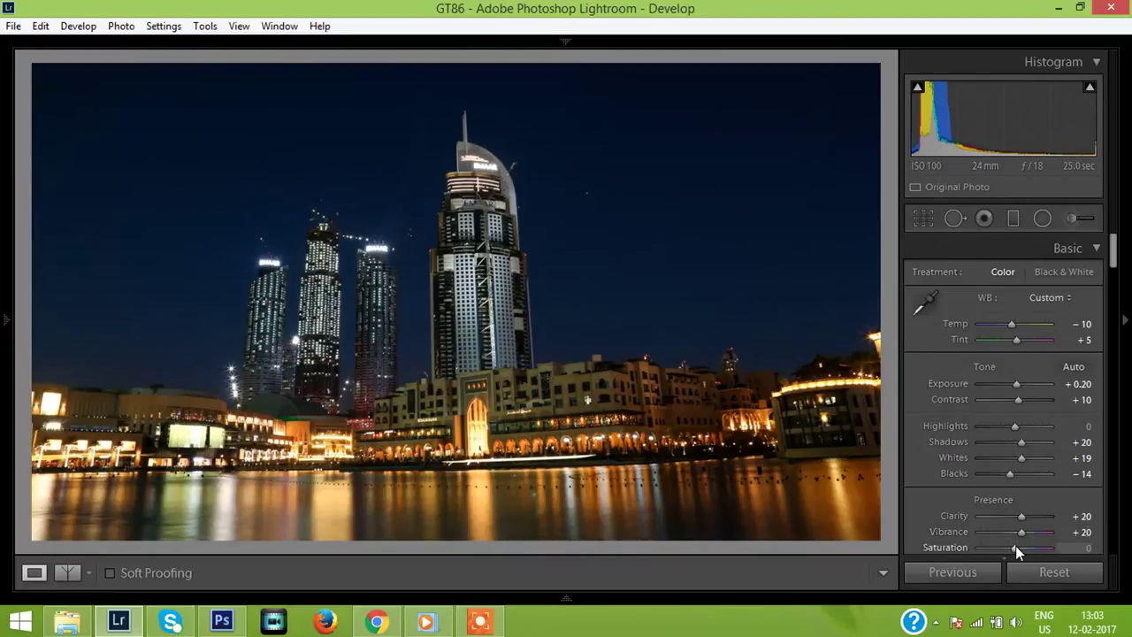
{"action": "left_click_drag", "start_coordinate": [1113, 248], "coordinate": [1111, 389]}
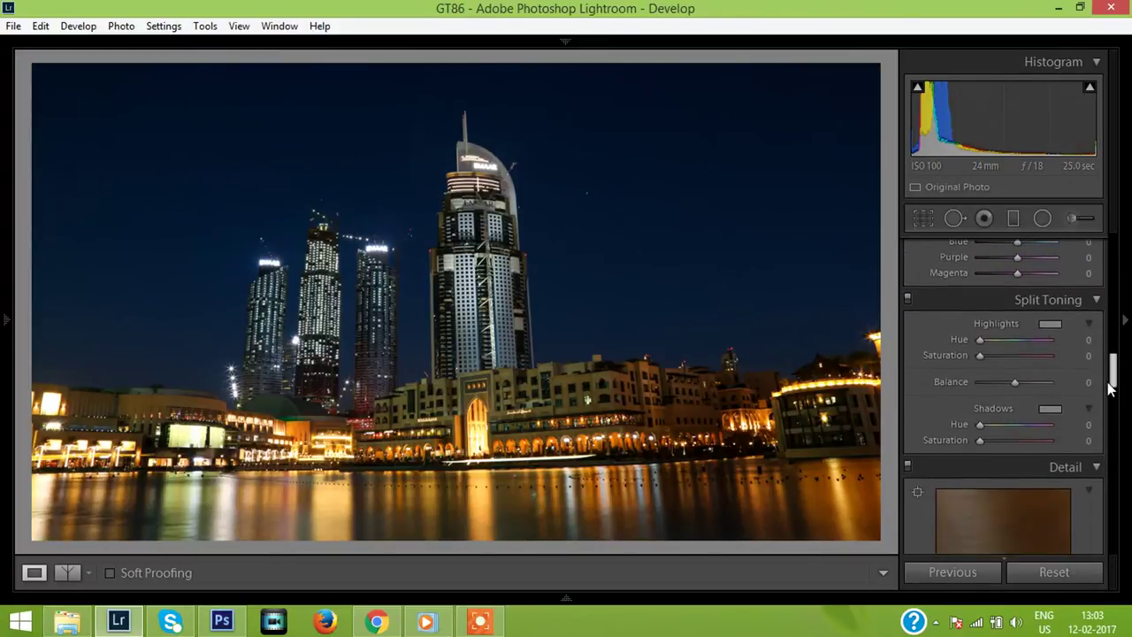
Set split-toning Highlights to hue 21, saturation 5 and Shadows to hue 231, saturation 17
{"action": "left_click", "coordinate": [1051, 325]}
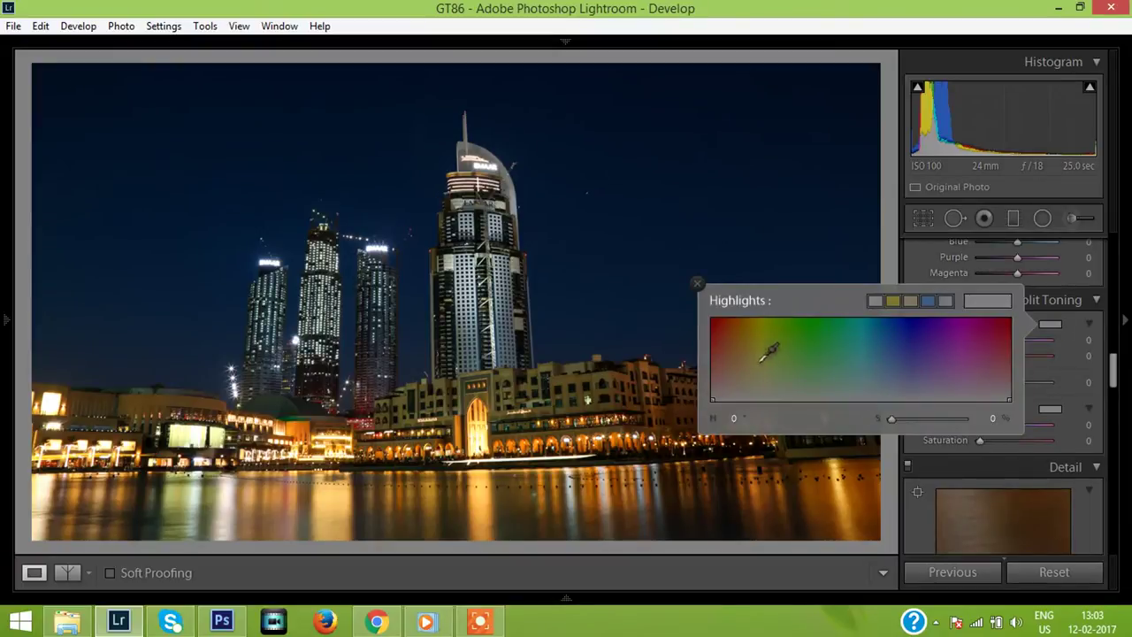
{"action": "left_click_drag", "start_coordinate": [738, 367], "coordinate": [729, 396]}
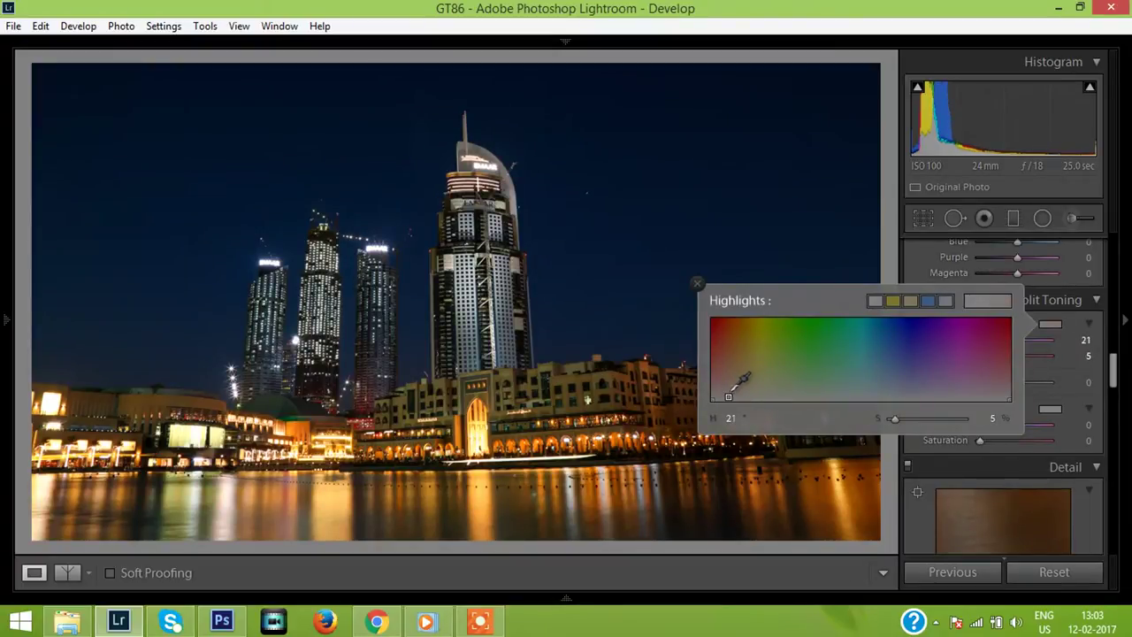
{"action": "left_click", "coordinate": [1054, 410]}
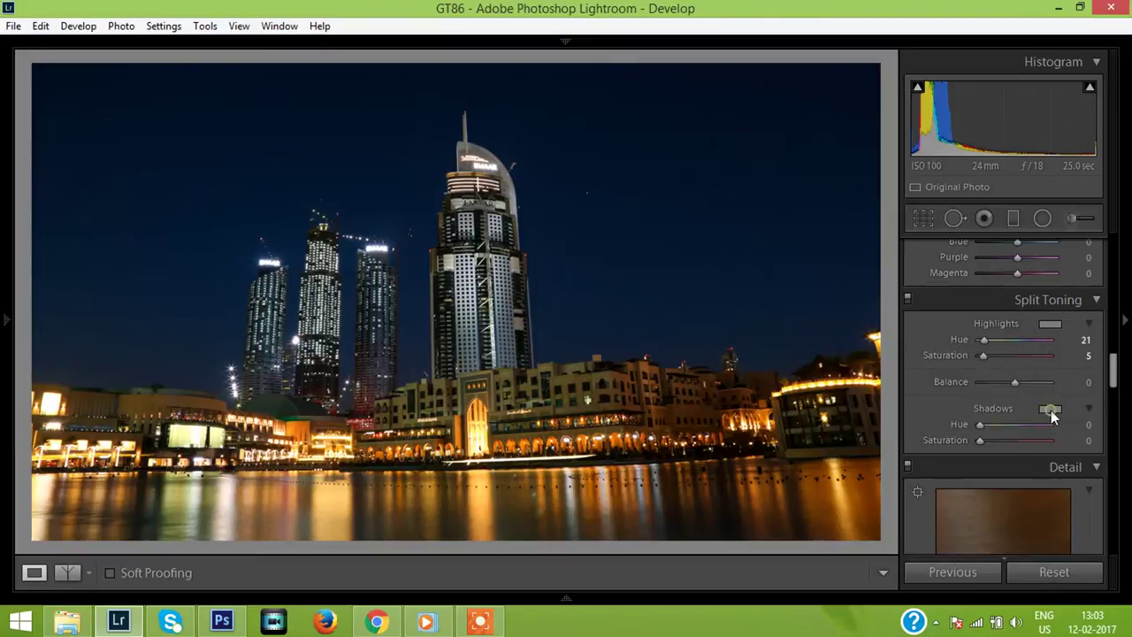
{"action": "left_click", "coordinate": [1050, 410]}
{"action": "left_click_drag", "start_coordinate": [897, 417], "coordinate": [903, 472]}
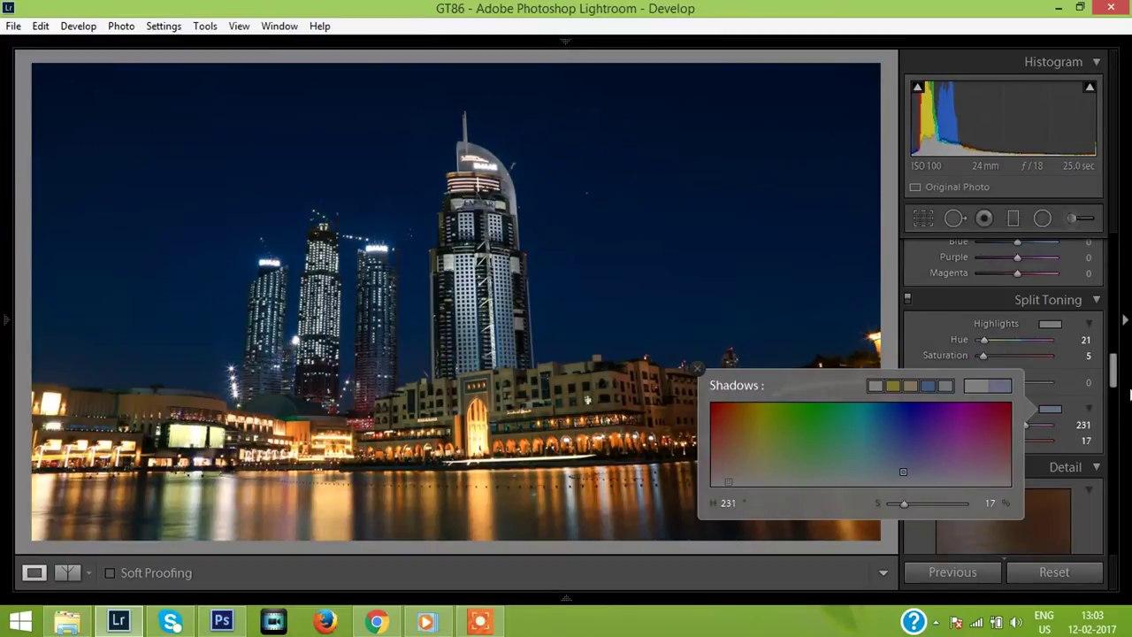
{"action": "left_click_drag", "start_coordinate": [1111, 375], "coordinate": [1113, 416]}
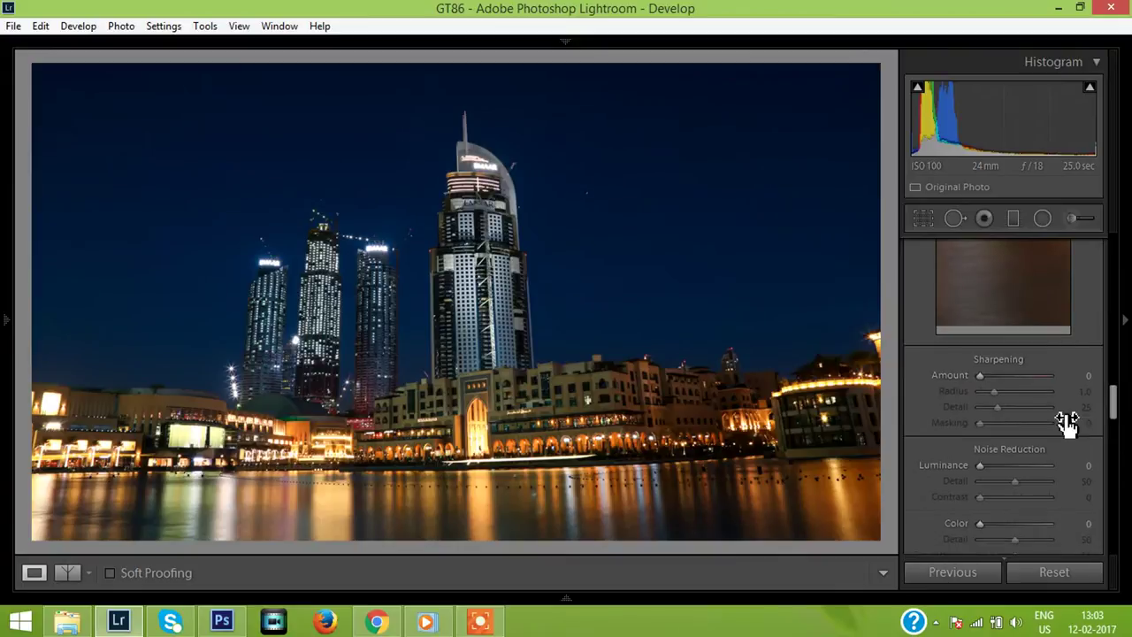
Set Sharpening Amount 75 with Masking 80 and Luminance noise reduction 20
{"action": "left_click_drag", "start_coordinate": [981, 377], "coordinate": [998, 376]}
{"action": "key", "text": "shift+Up"}
{"action": "key", "text": "shift+Up"}
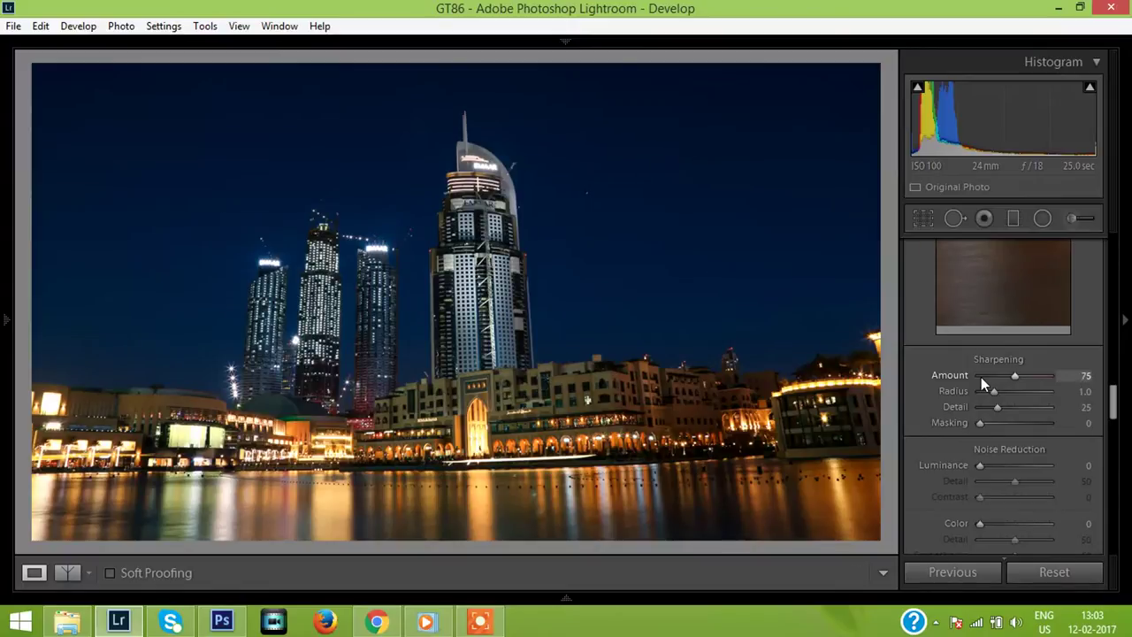
{"action": "left_click_drag", "start_coordinate": [982, 424], "coordinate": [1034, 422]}
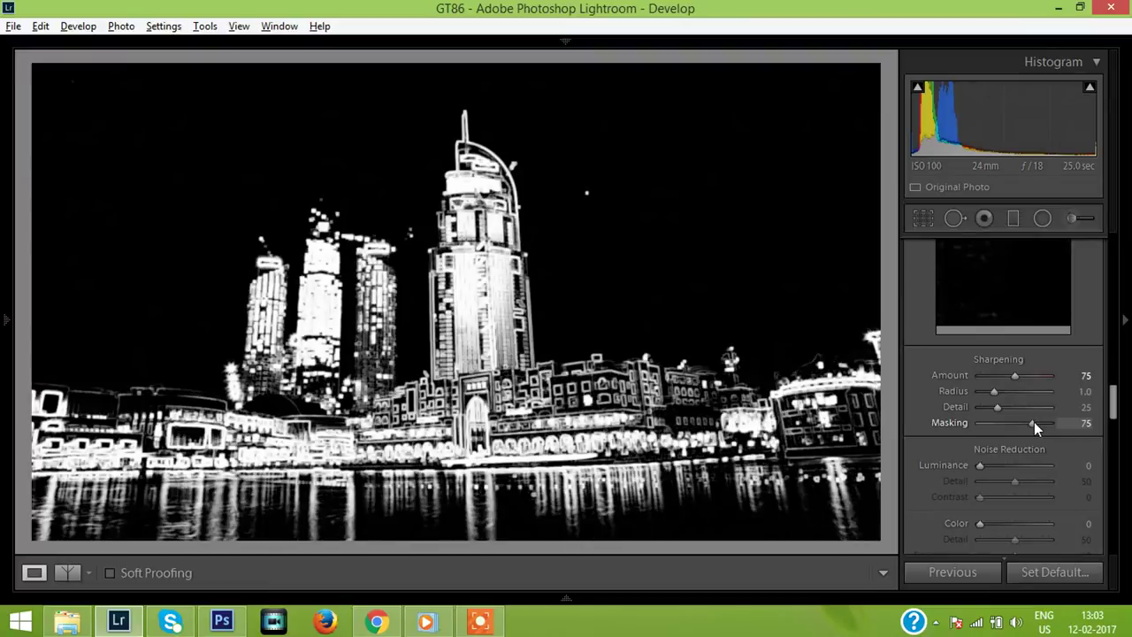
{"action": "key", "text": "Up"}
{"action": "left_click_drag", "start_coordinate": [1036, 422], "coordinate": [1038, 421]}
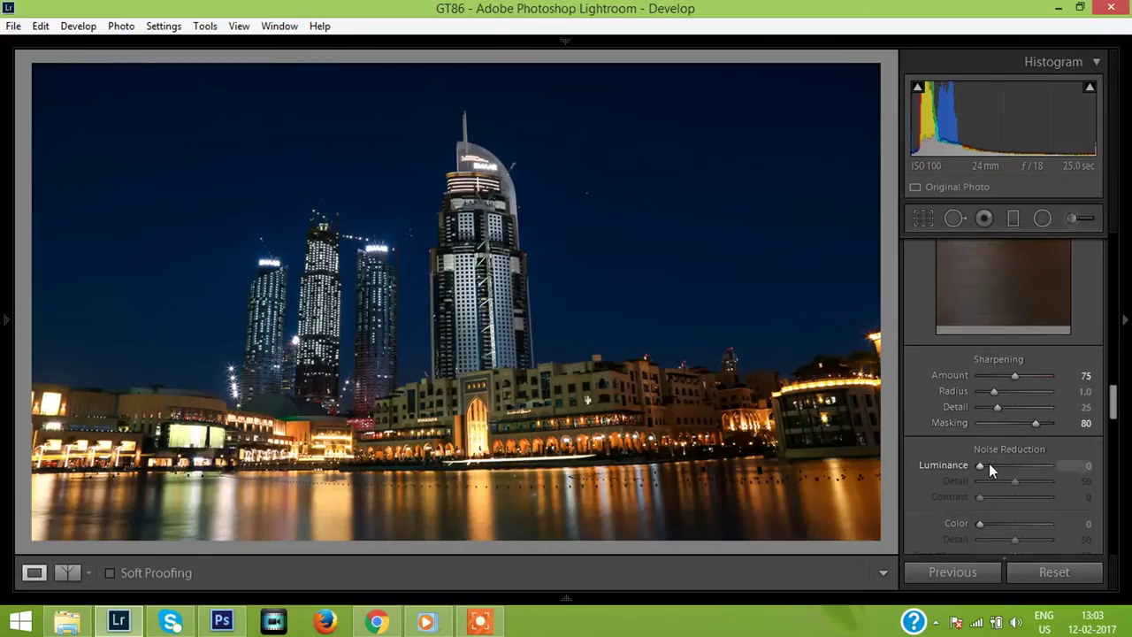
{"action": "key", "text": "shift+Up"}
{"action": "key", "text": "shift+Up"}
{"action": "left_click_drag", "start_coordinate": [1114, 400], "coordinate": [1115, 441]}
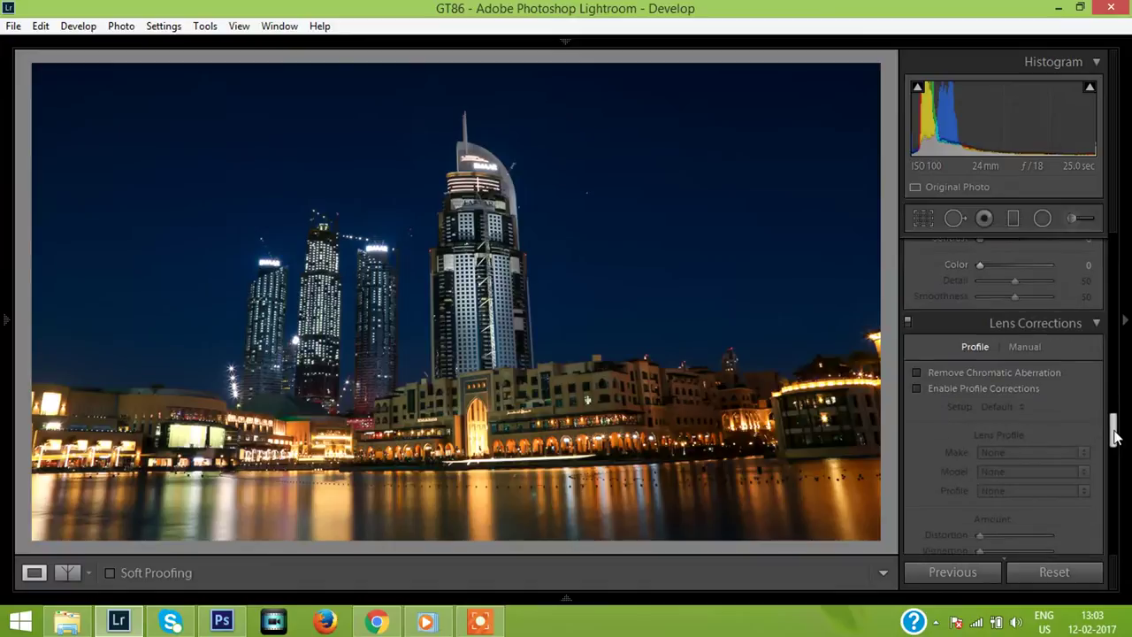
Remove chromatic aberration, enable the Canon lens profile correction, and apply Auto upright
{"action": "left_click", "coordinate": [988, 372]}
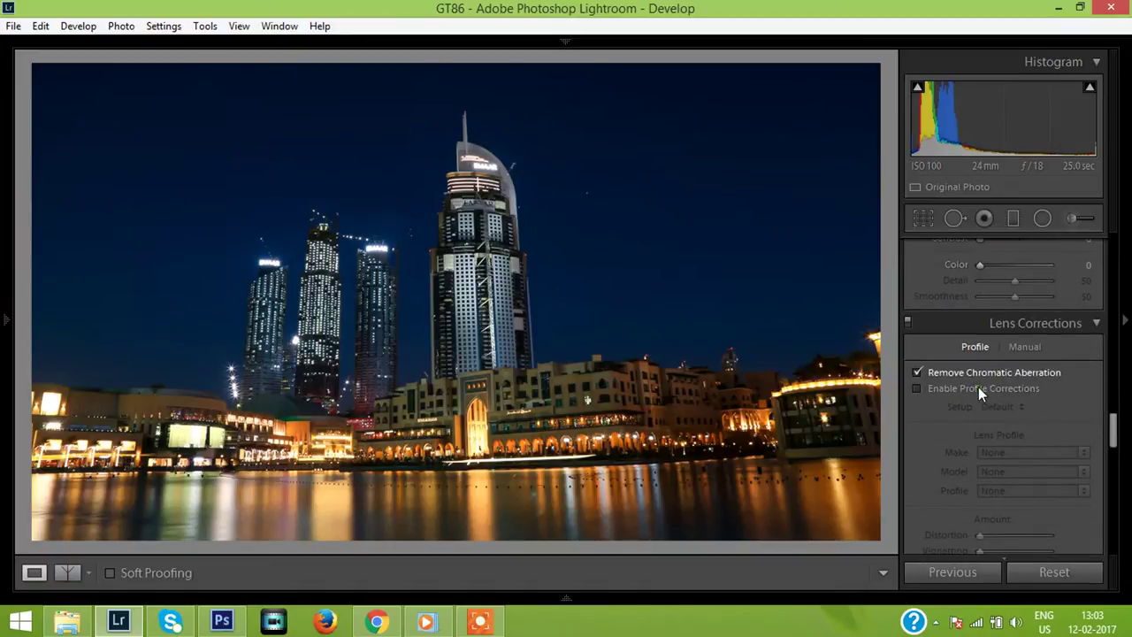
{"action": "left_click", "coordinate": [919, 388]}
{"action": "left_click", "coordinate": [919, 388]}
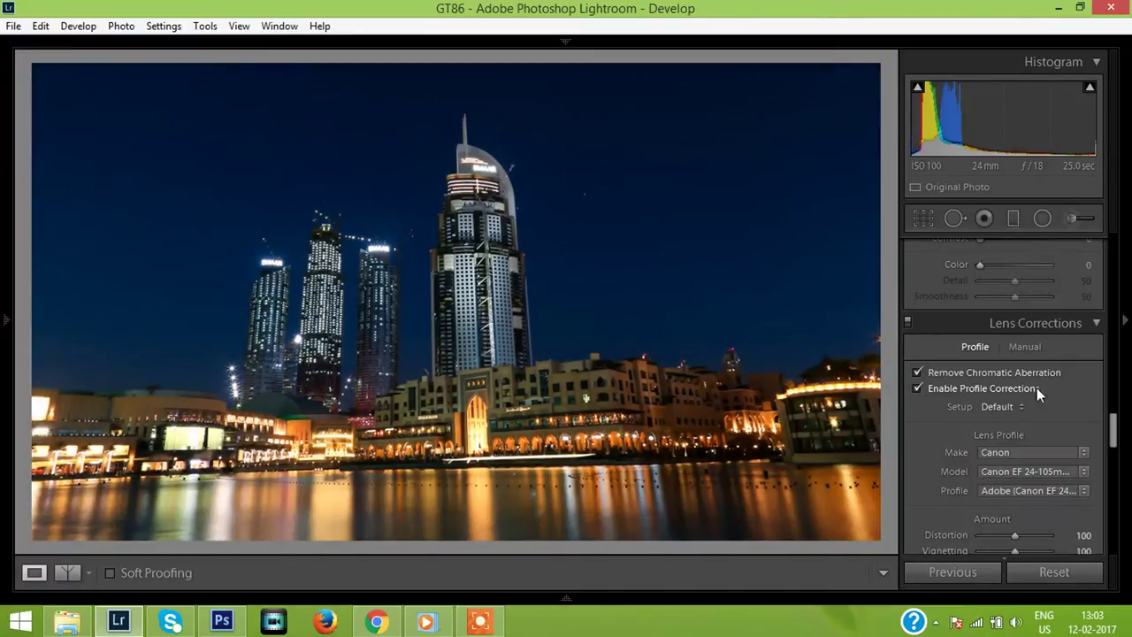
{"action": "left_click_drag", "start_coordinate": [1117, 424], "coordinate": [1113, 462]}
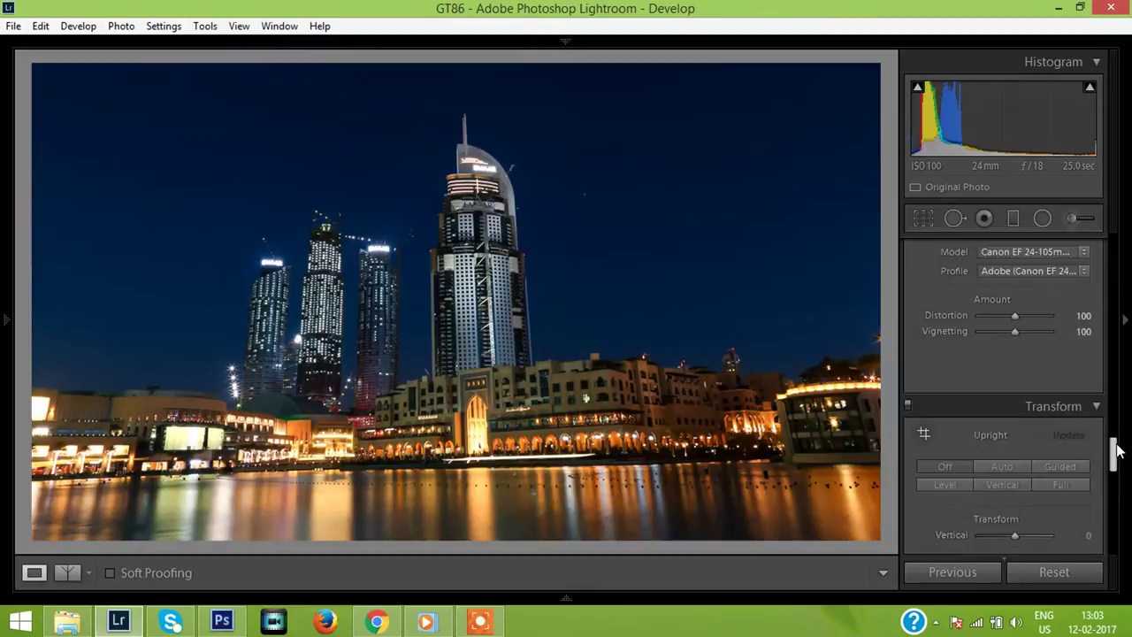
{"action": "left_click", "coordinate": [999, 415]}
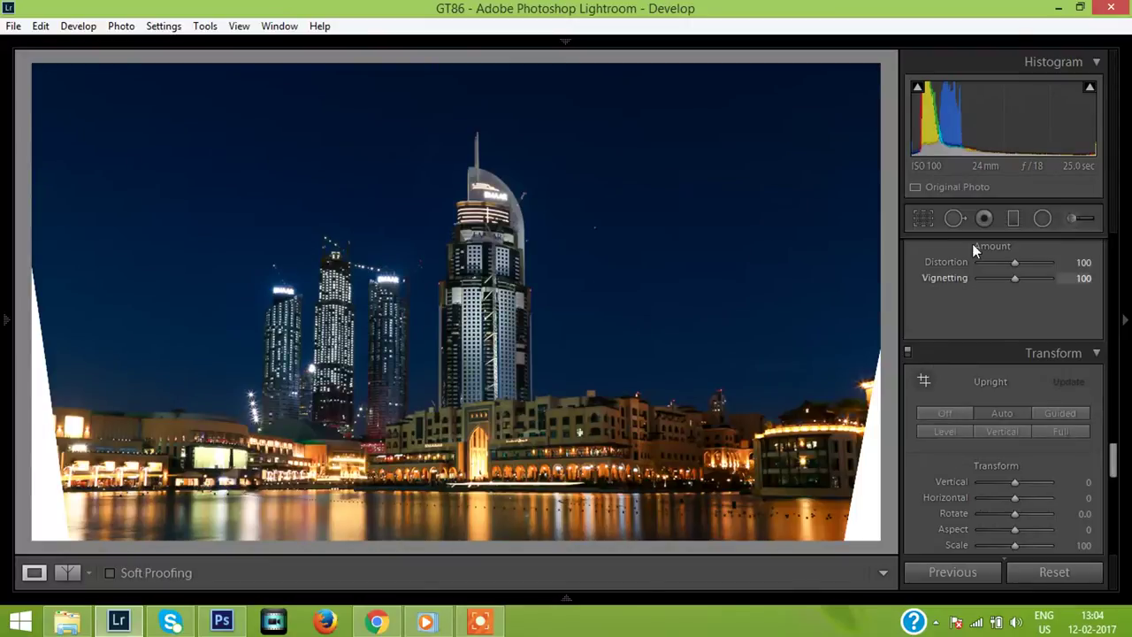
Undo a trial tighter, tilted crop and the Auto upright, leaving Transform sliders at 0
{"action": "left_click", "coordinate": [919, 219]}
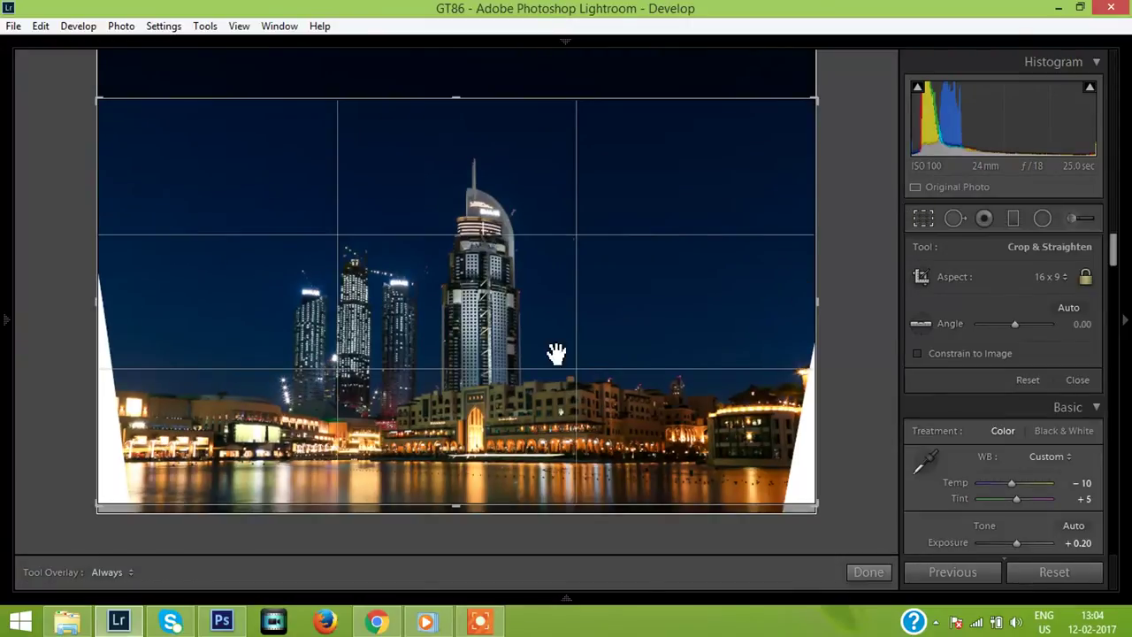
{"action": "left_click_drag", "start_coordinate": [100, 101], "coordinate": [123, 109]}
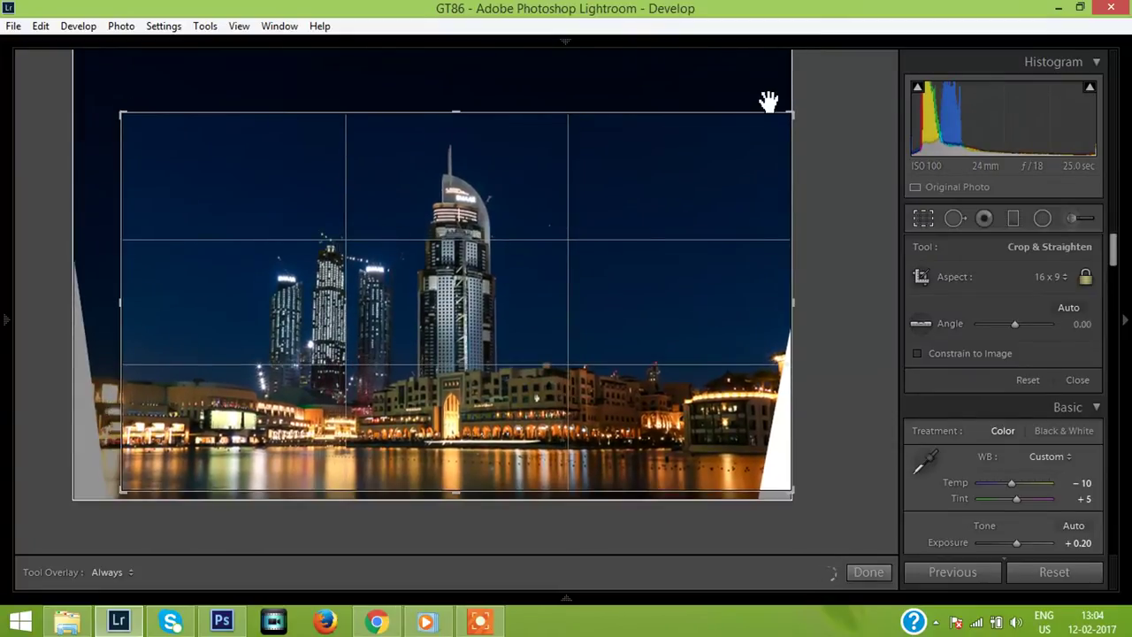
{"action": "left_click_drag", "start_coordinate": [799, 119], "coordinate": [802, 119]}
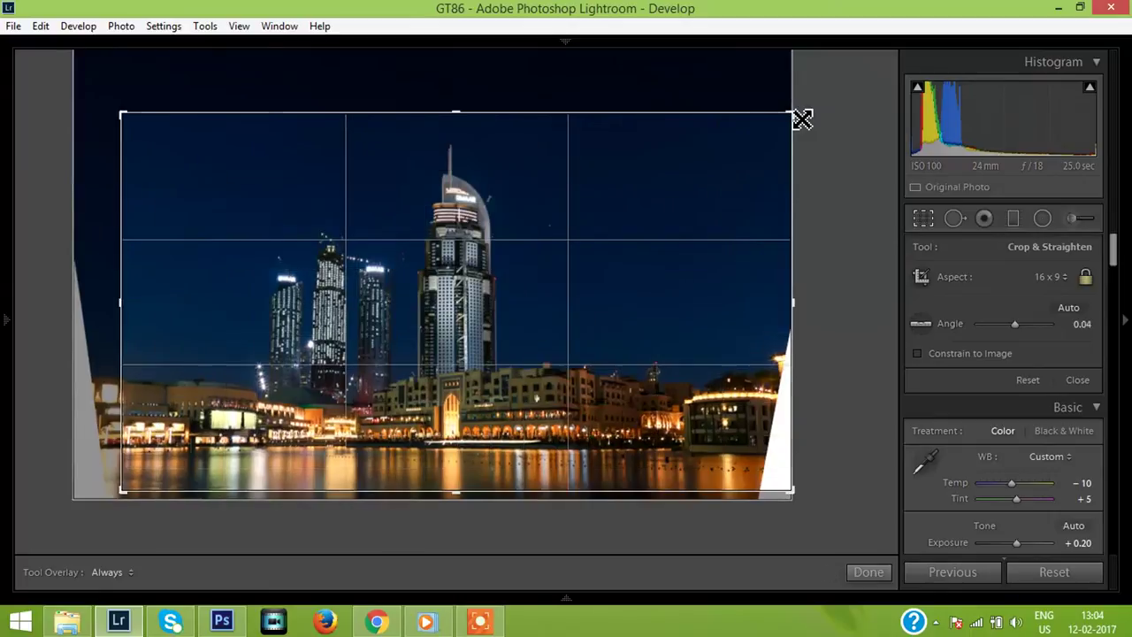
{"action": "key", "text": "ctrl+z"}
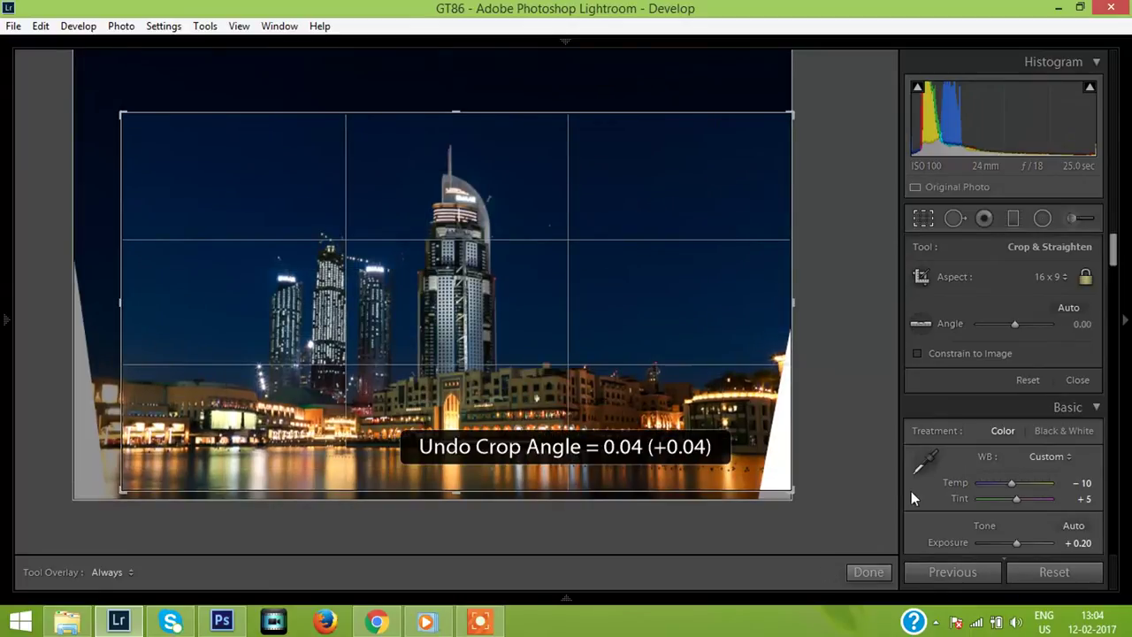
{"action": "key", "text": "ctrl+z"}
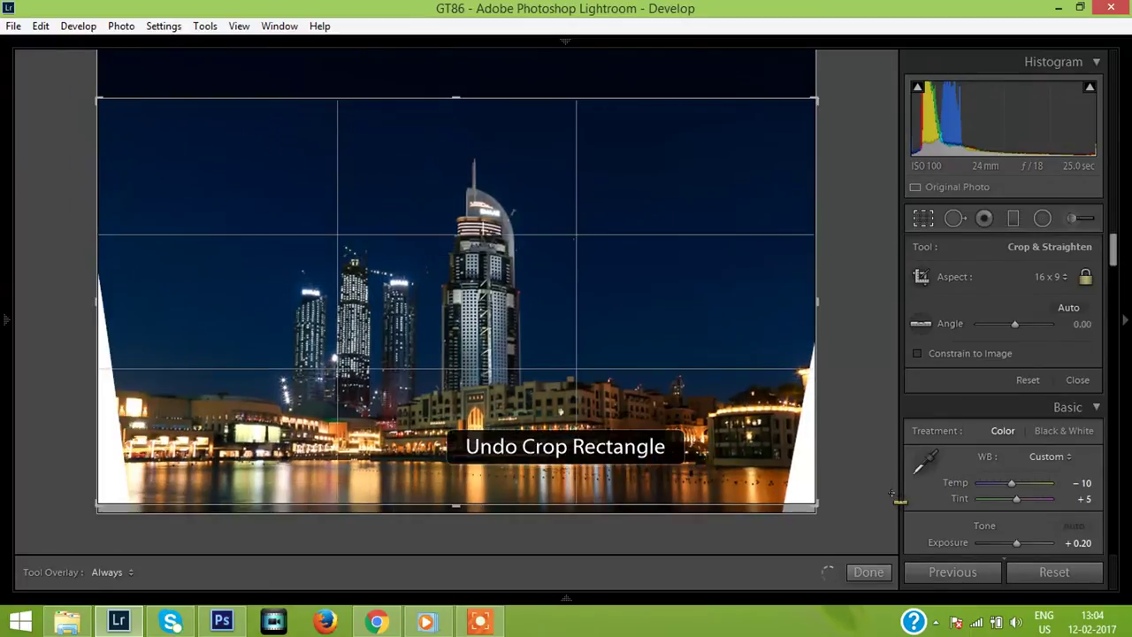
{"action": "key", "text": "ctrl+z"}
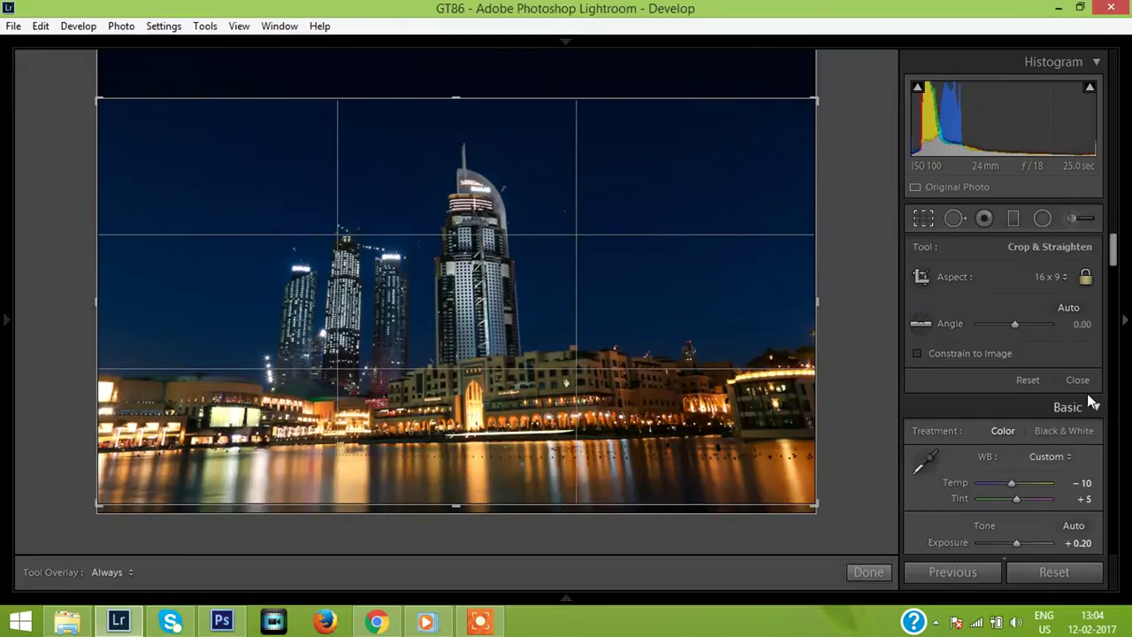
{"action": "left_click_drag", "start_coordinate": [1113, 252], "coordinate": [1126, 481]}
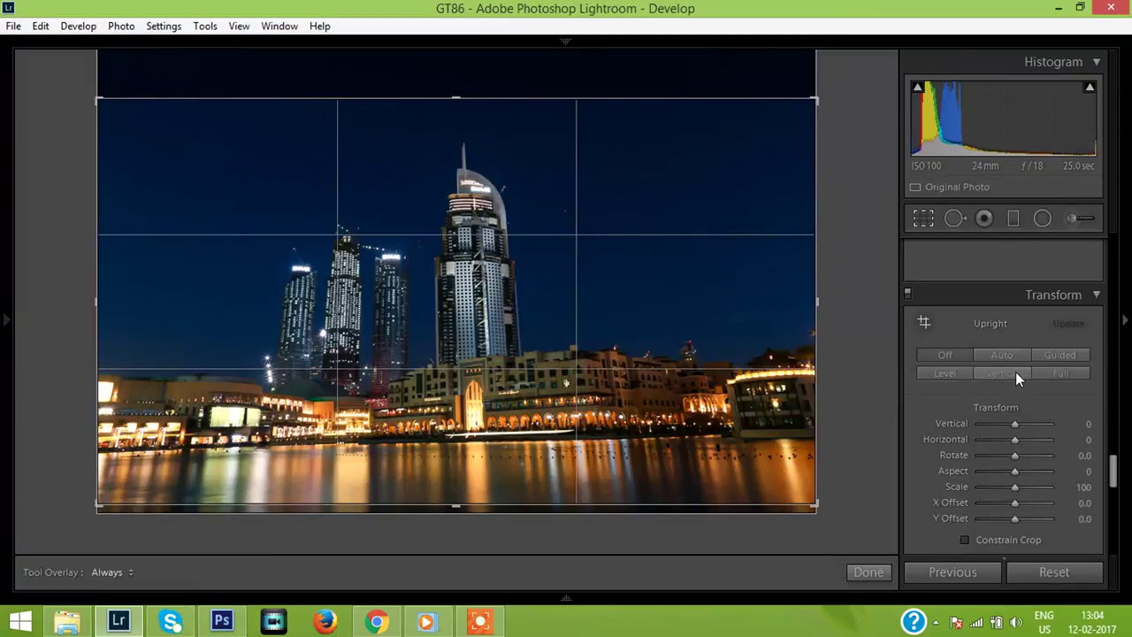
{"action": "left_click", "coordinate": [1052, 372]}
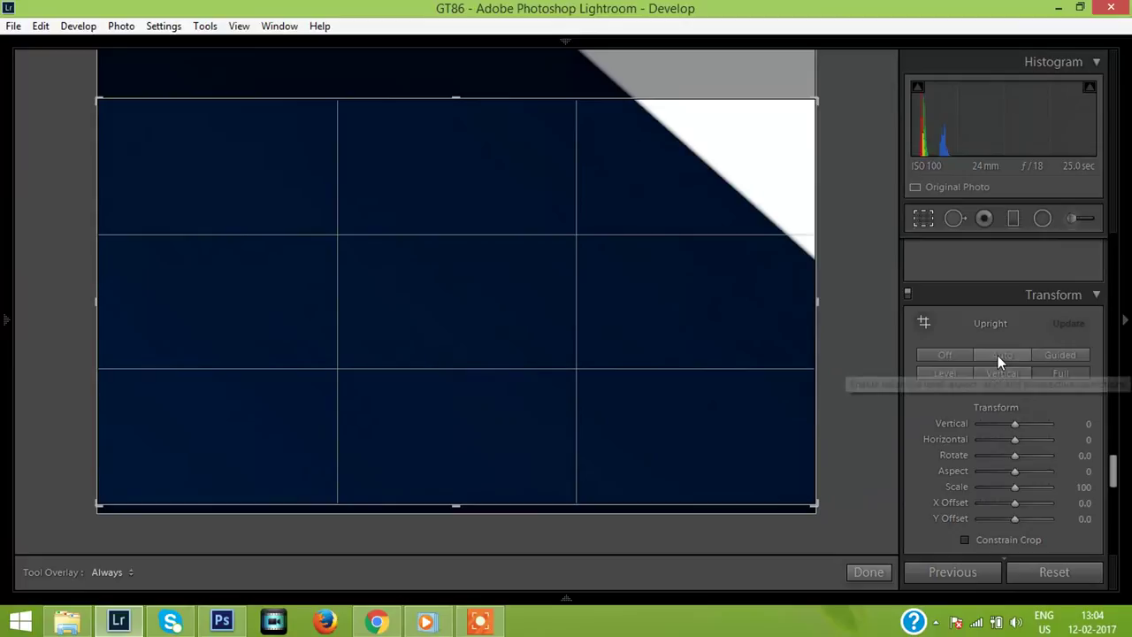
{"action": "key", "text": "ctrl+z"}
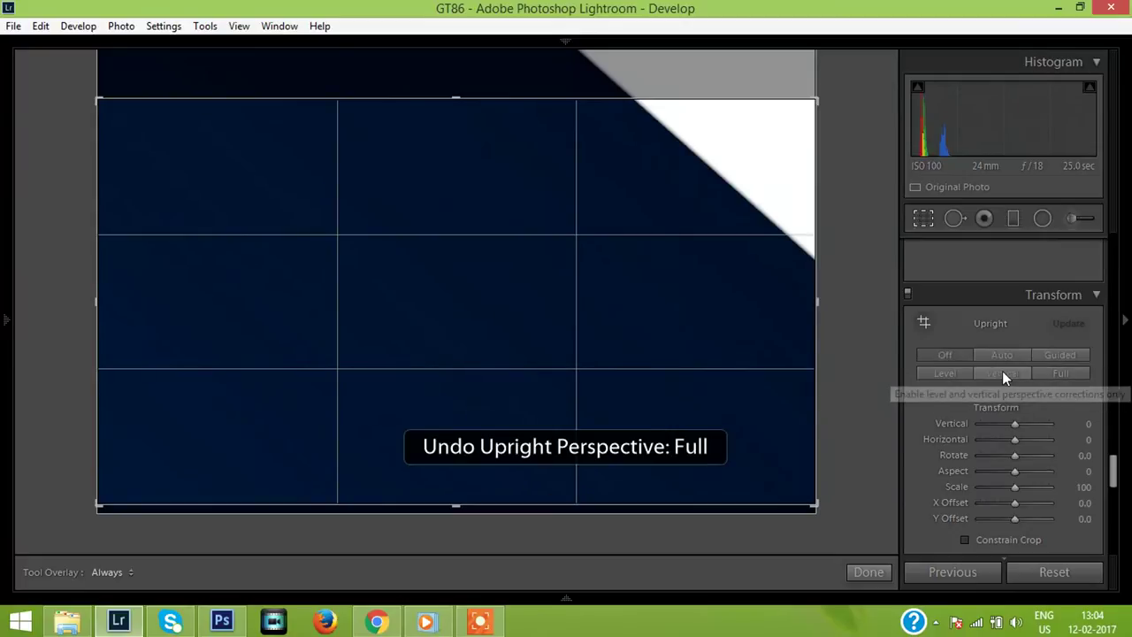
{"action": "left_click", "coordinate": [1002, 373]}
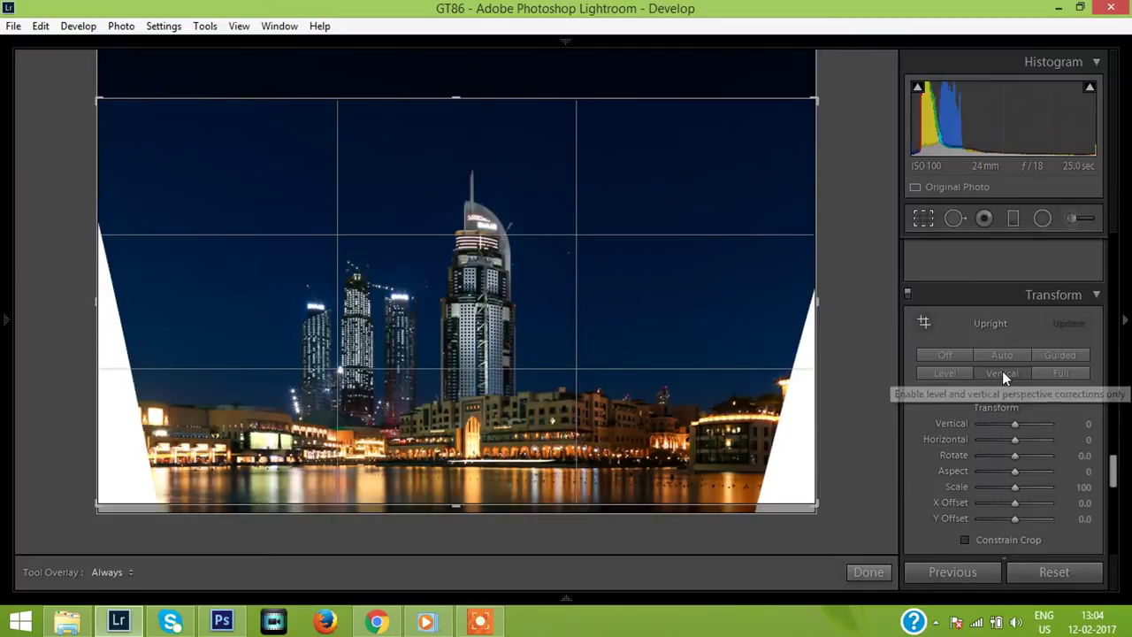
{"action": "key", "text": "ctrl+z"}
{"action": "left_click", "coordinate": [950, 372]}
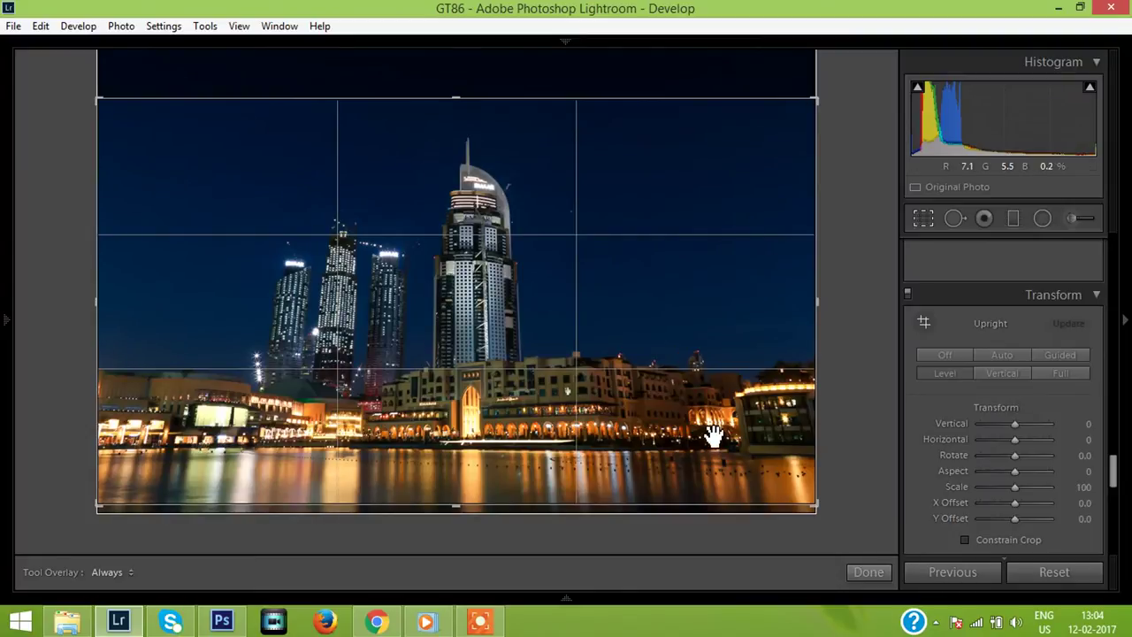
Apply the crop and set Post-Crop Vignetting Amount to −10
{"action": "left_click", "coordinate": [868, 573]}
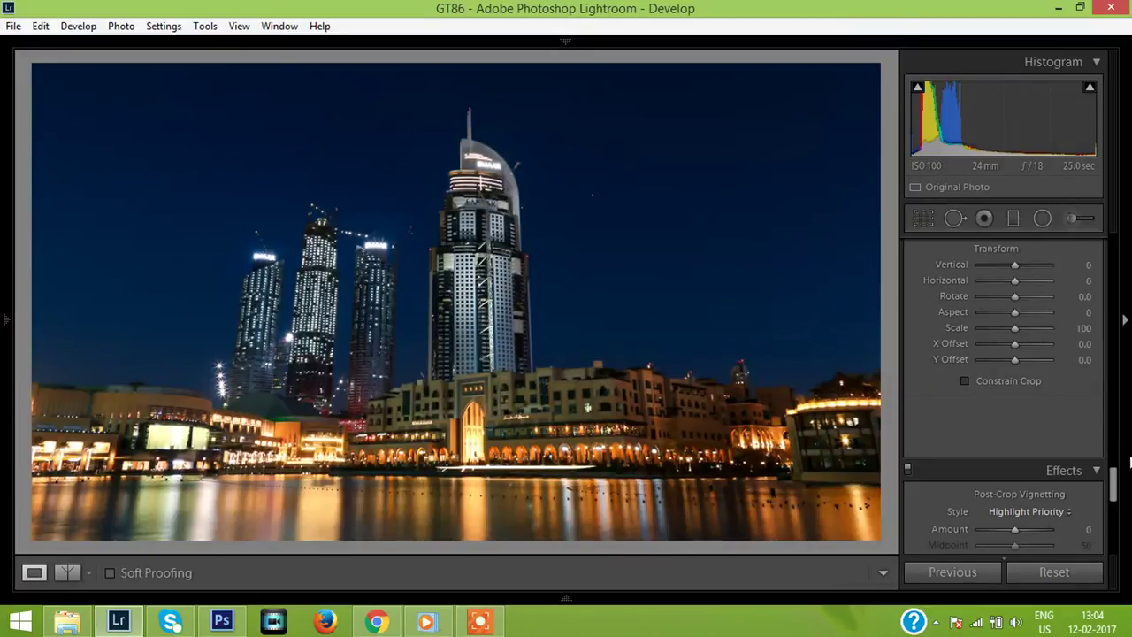
{"action": "left_click_drag", "start_coordinate": [1013, 531], "coordinate": [1011, 531]}
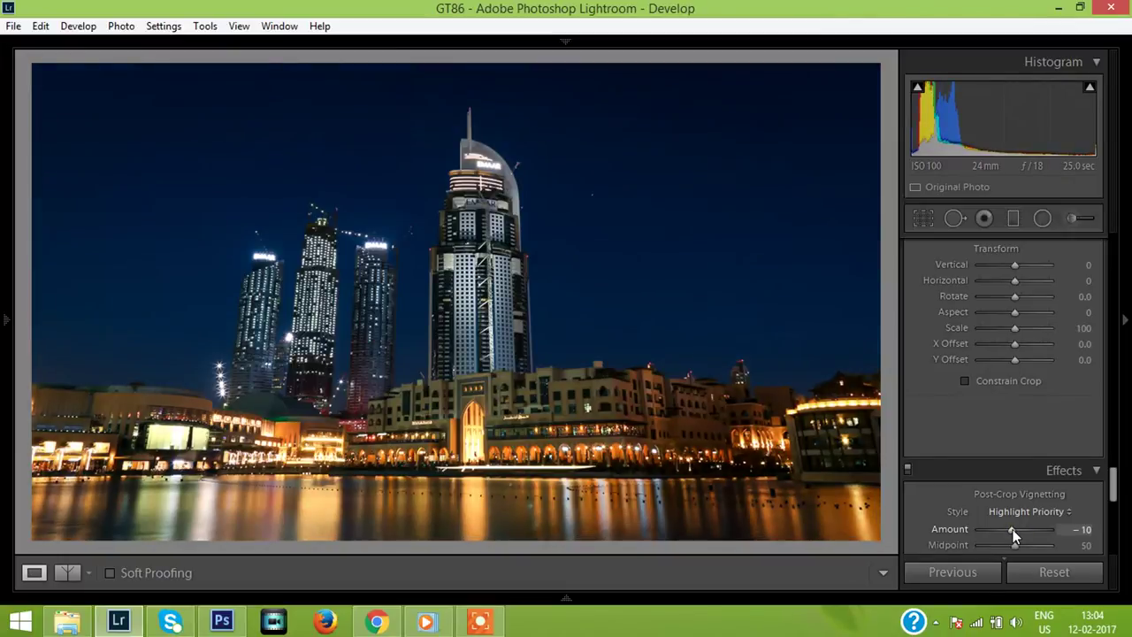
{"action": "mouse_move", "coordinate": [1114, 478]}
{"action": "left_mouse_down"}
{"action": "mouse_move", "coordinate": [1114, 509]}
{"action": "mouse_move", "coordinate": [1115, 244]}
{"action": "left_mouse_up"}
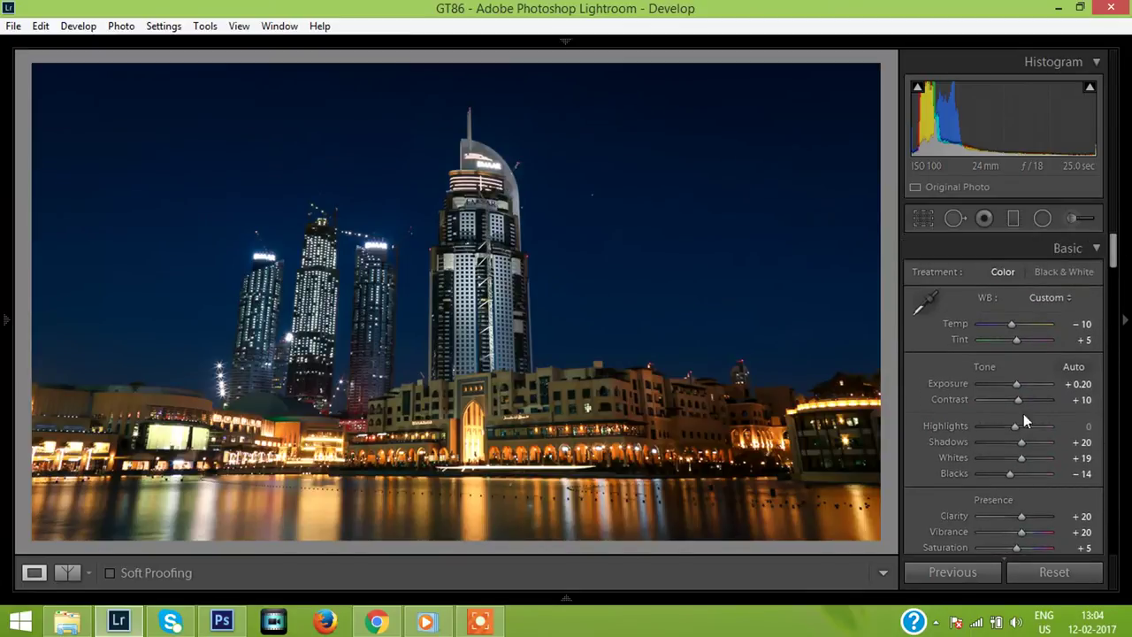
Raise Shadows from +20 to +50 and preview the result full screen
{"action": "scroll", "coordinate": [1022, 443], "scroll_direction": "up", "scroll_amount": 5}
{"action": "scroll", "coordinate": [1023, 443], "scroll_direction": "up", "scroll_amount": 1}
{"action": "key", "text": "f"}
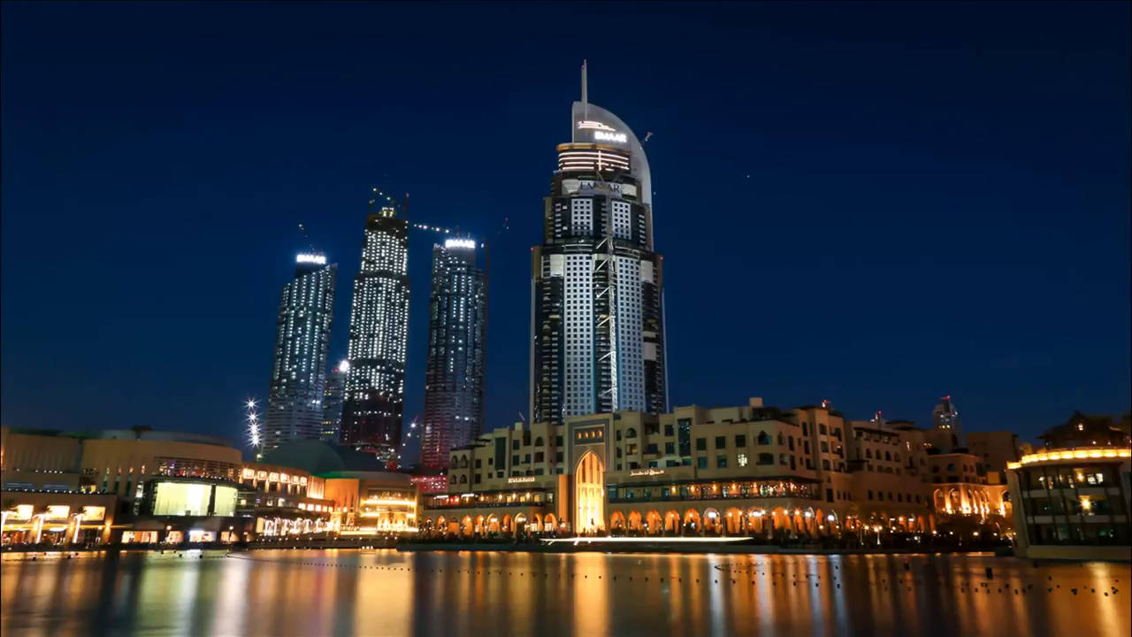
{"action": "key", "text": "f"}
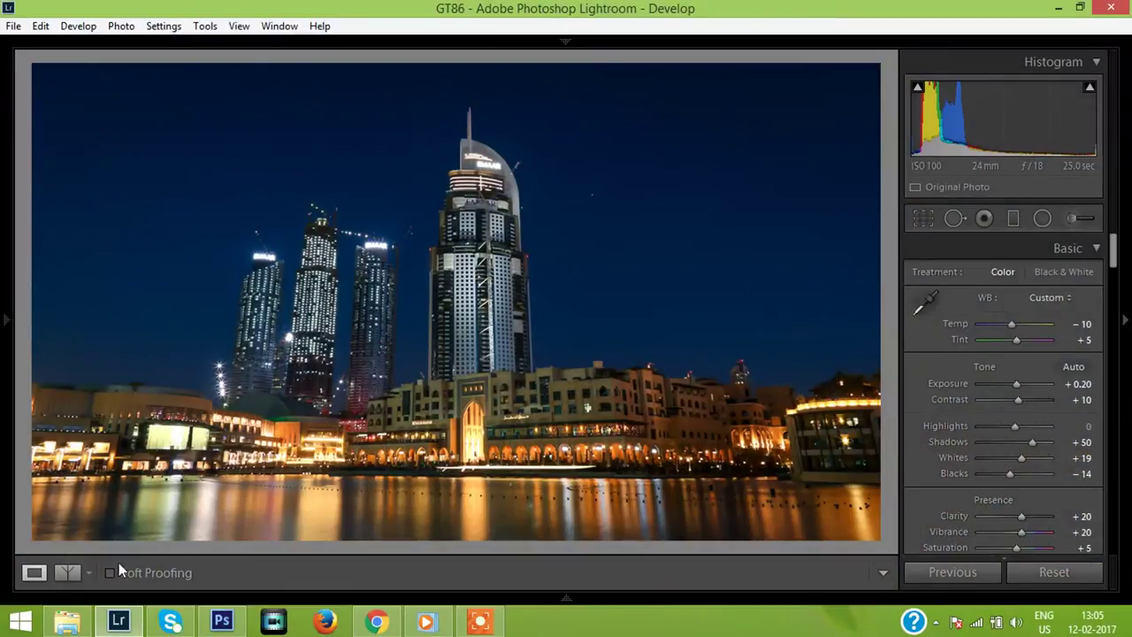
{"action": "left_click", "coordinate": [65, 573]}
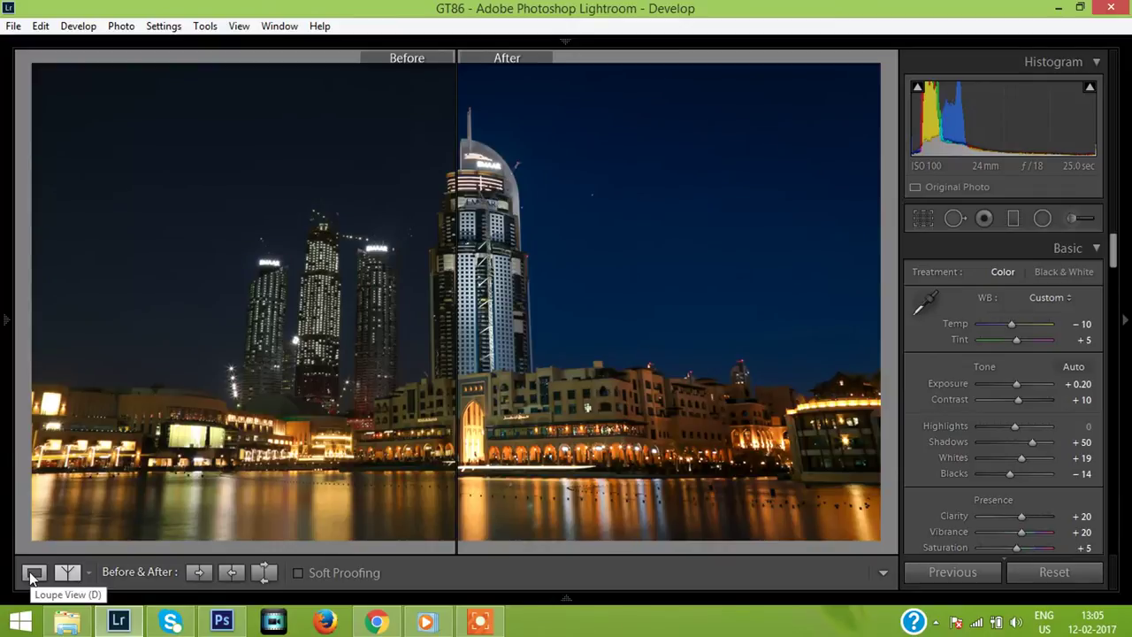
{"action": "left_click", "coordinate": [33, 576]}
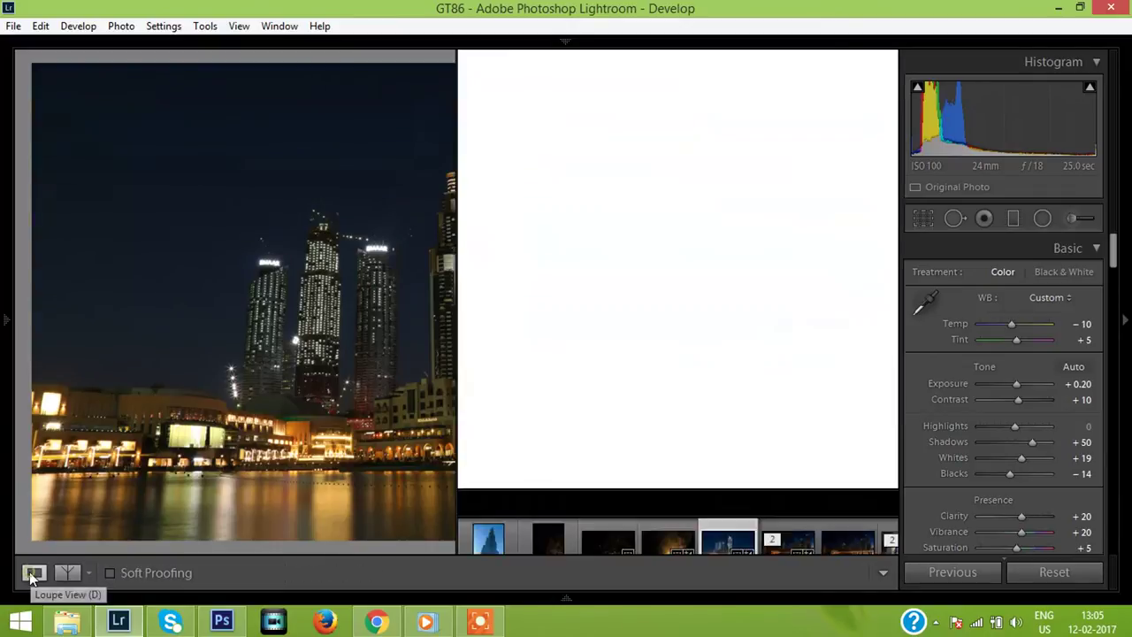
Heal the white speck beside the spire with a size-77 heal spot at 1:1 zoom
{"action": "left_click", "coordinate": [957, 218]}
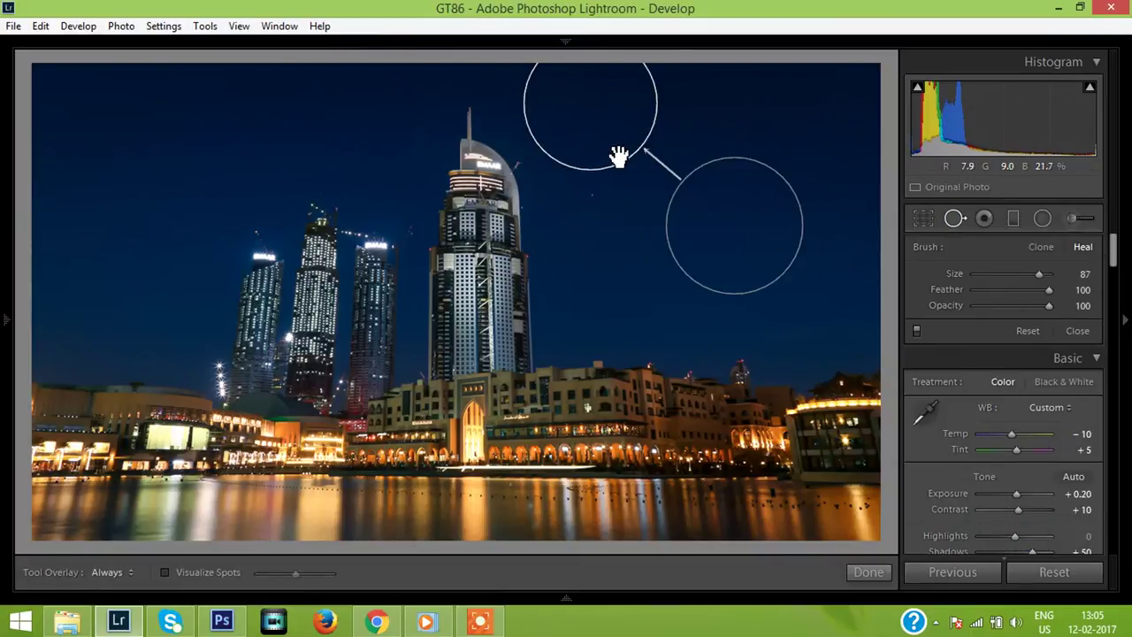
{"action": "scroll", "coordinate": [596, 213], "scroll_direction": "down", "scroll_amount": 3}
{"action": "scroll", "coordinate": [597, 199], "scroll_direction": "down", "scroll_amount": 2}
{"action": "scroll", "coordinate": [594, 196], "scroll_direction": "down", "scroll_amount": 1}
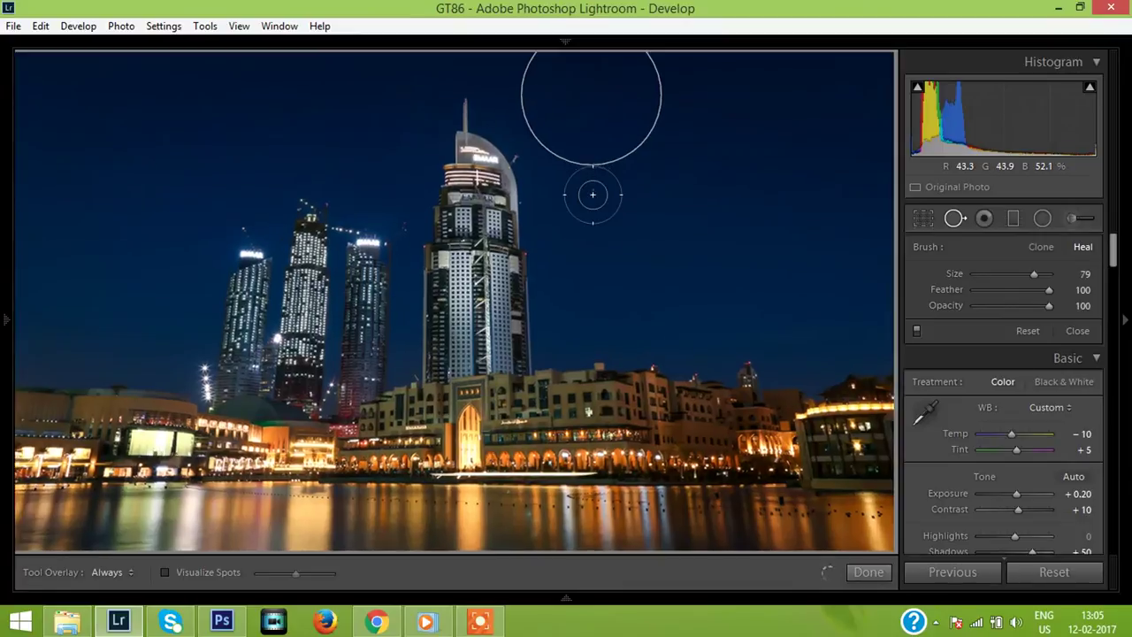
{"action": "key", "text": "z"}
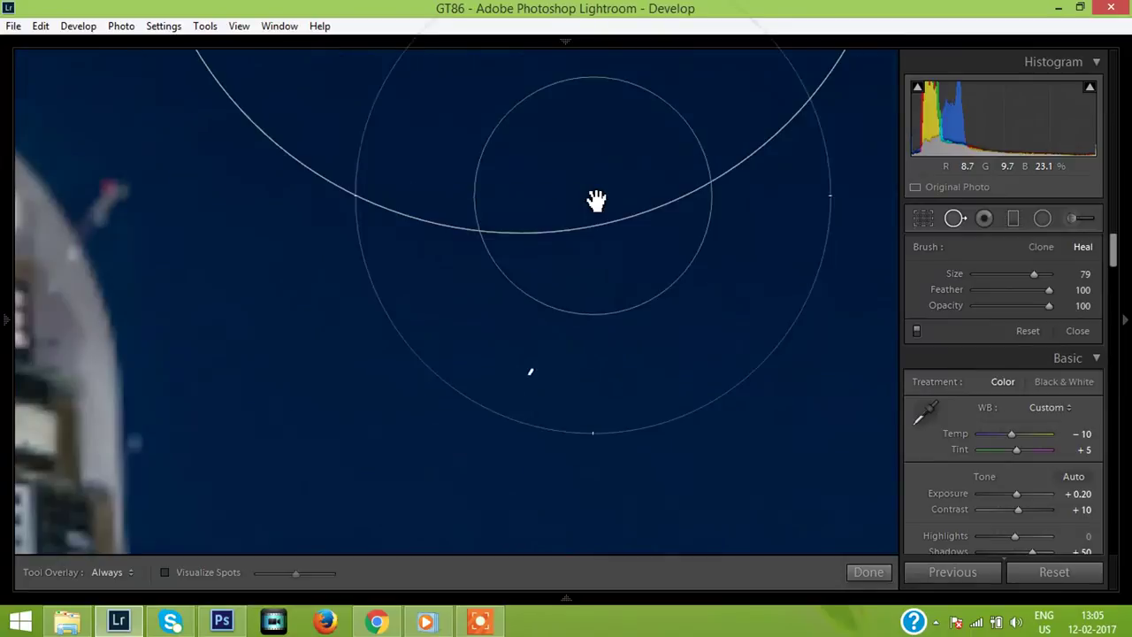
{"action": "scroll", "coordinate": [531, 372], "scroll_direction": "down", "scroll_amount": 1}
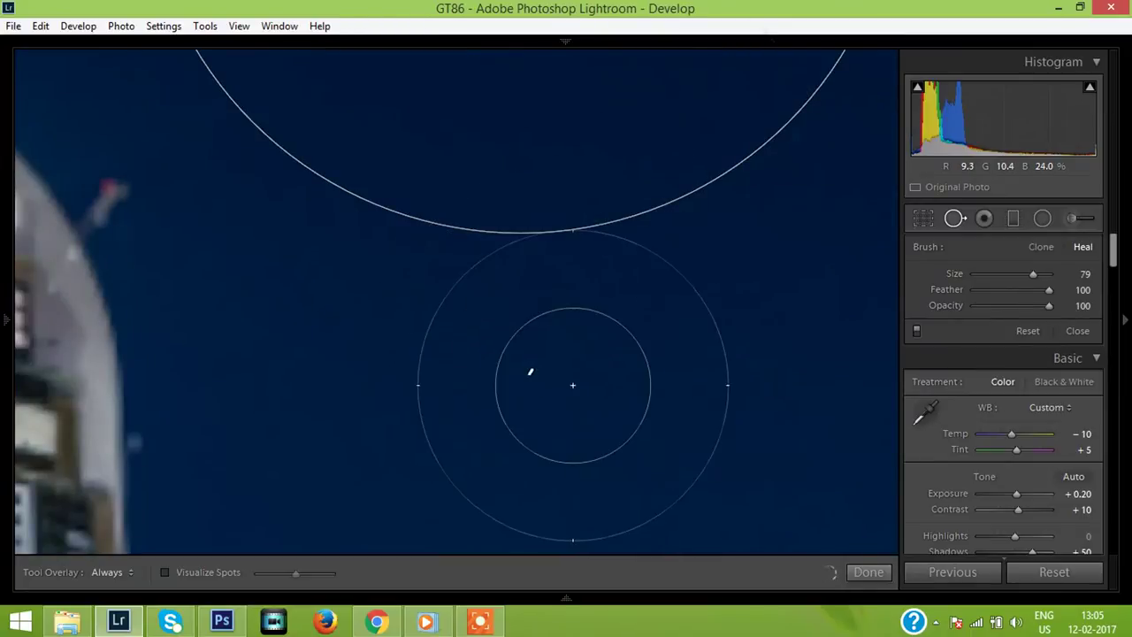
{"action": "scroll", "coordinate": [538, 375], "scroll_direction": "down", "scroll_amount": 1}
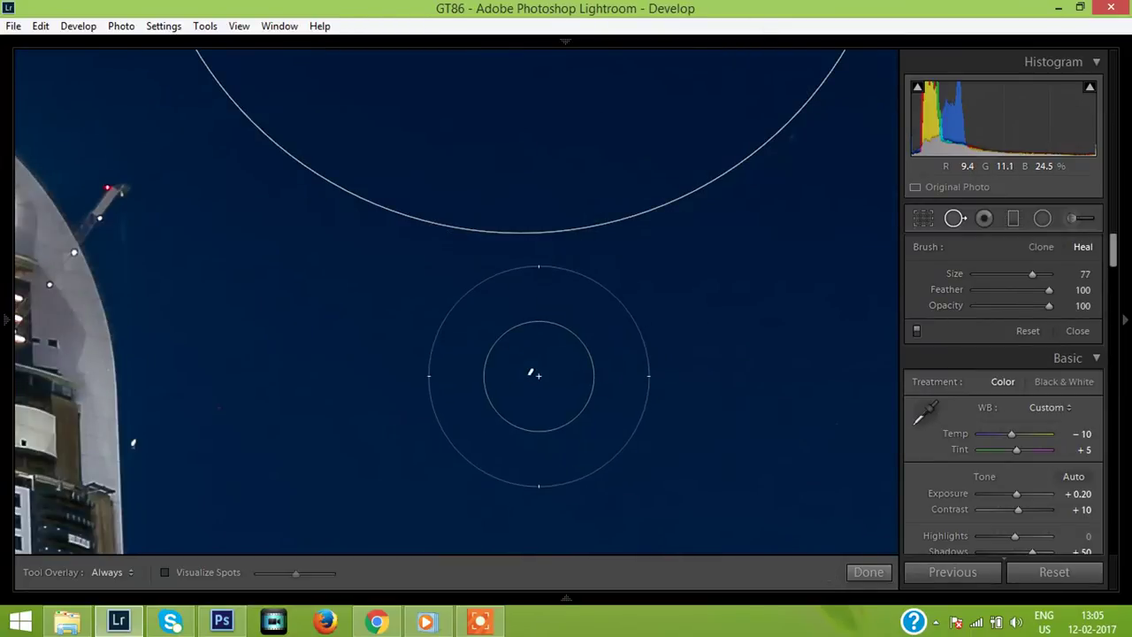
{"action": "left_click", "coordinate": [539, 376]}
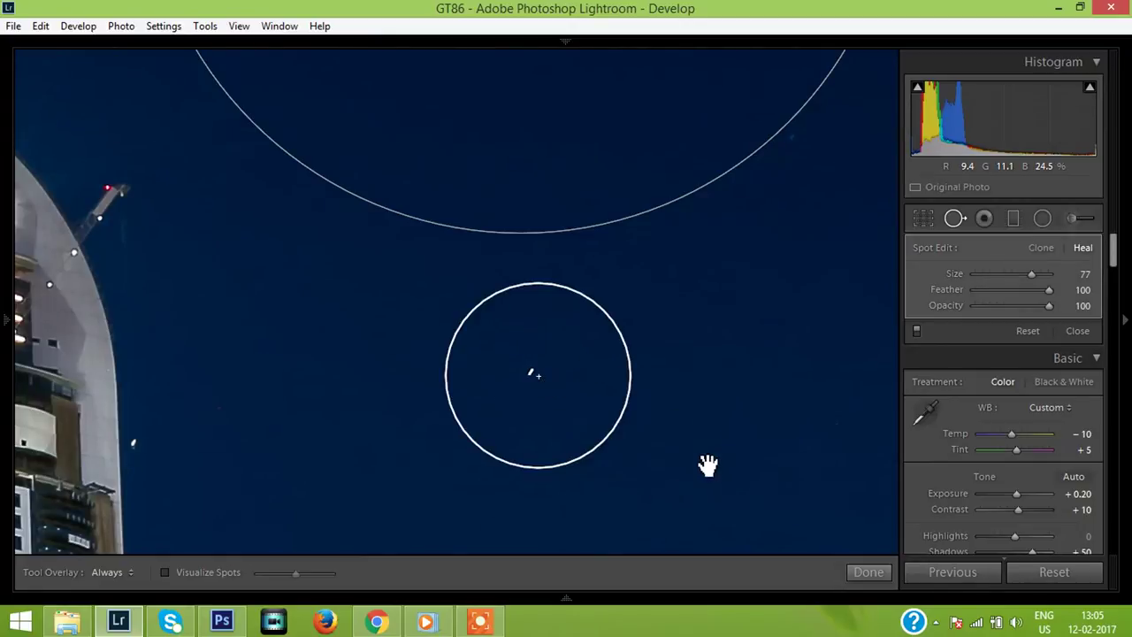
{"action": "left_click", "coordinate": [868, 572]}
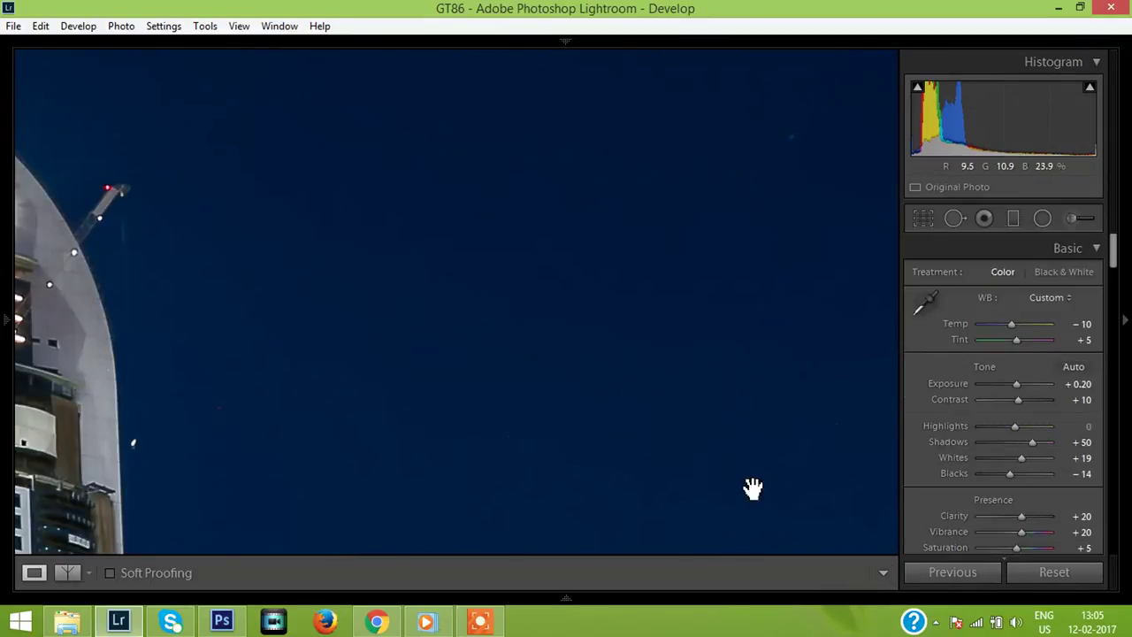
{"action": "left_click", "coordinate": [558, 377]}
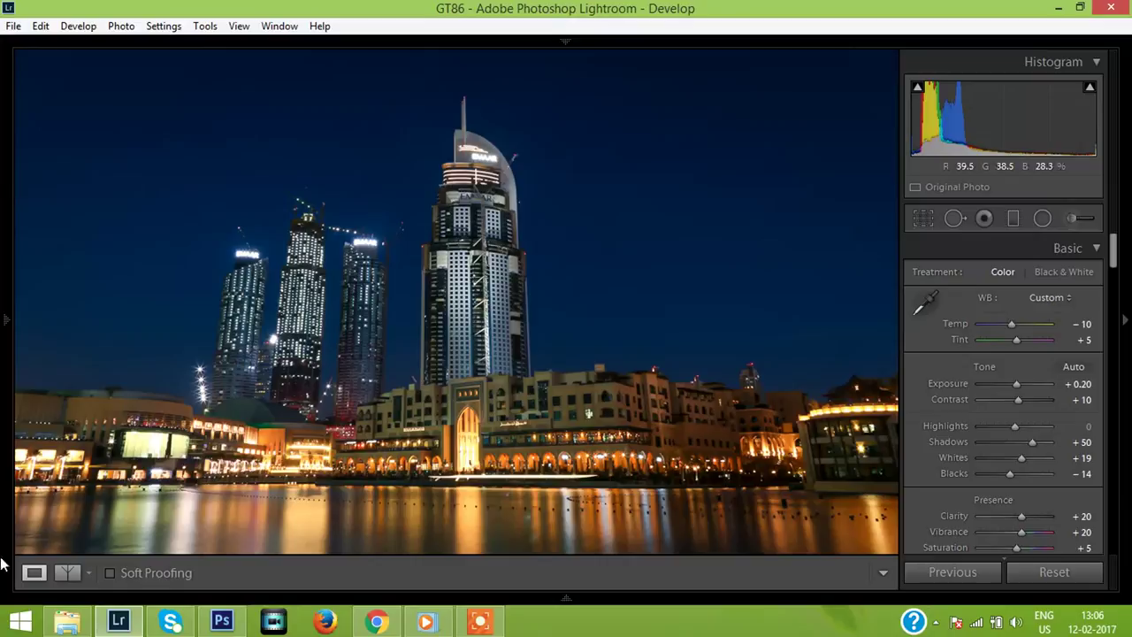
Show the Before & After side-by-side view with the right panel hidden
{"action": "left_click", "coordinate": [59, 571]}
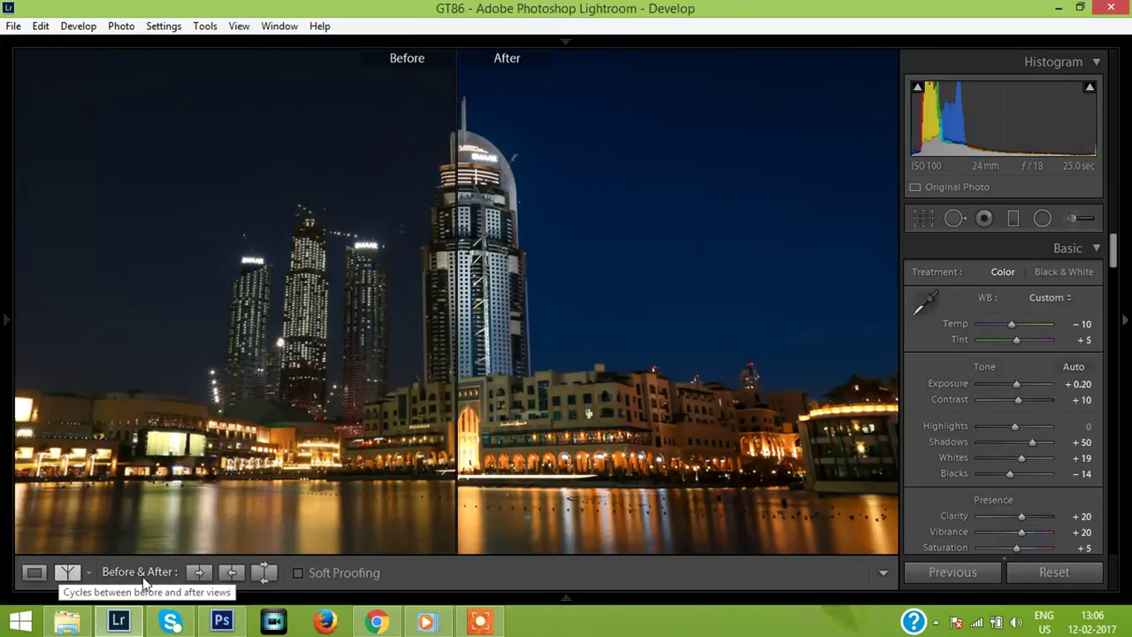
{"action": "left_click", "coordinate": [1125, 324]}
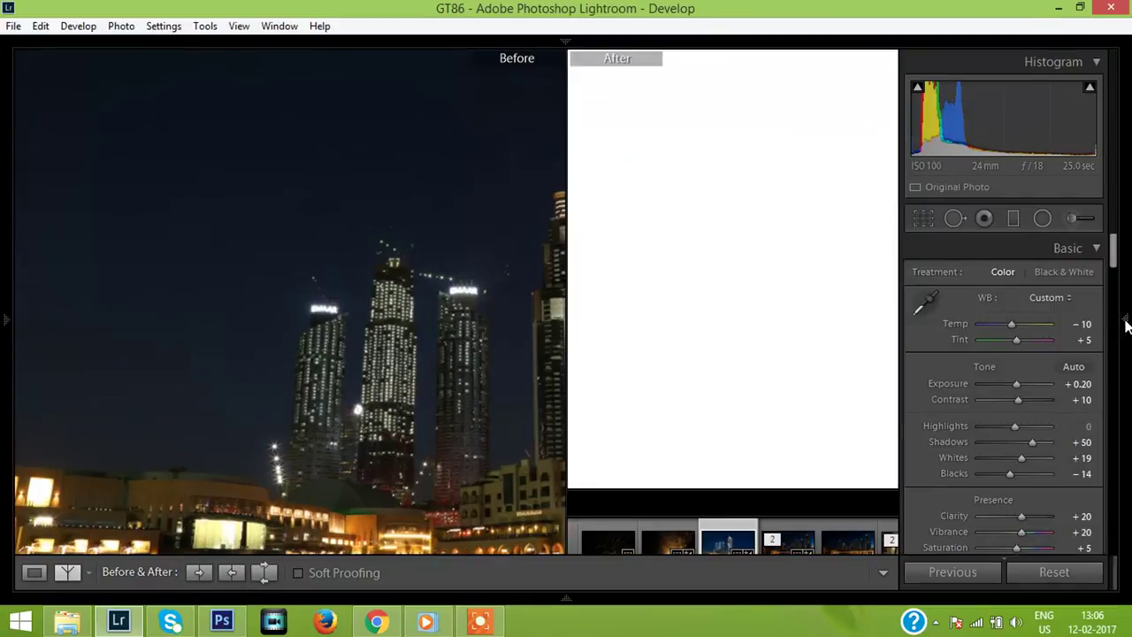